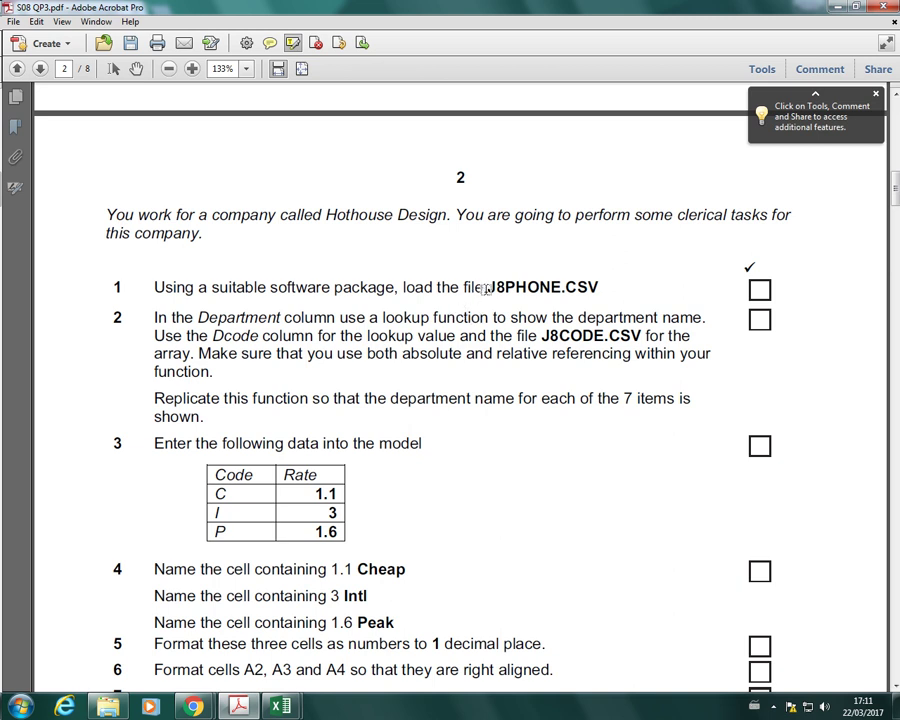
Highlight J8PHONE.CSV in the task PDF and check the open j8phone workbook in Excel
{"action": "left_click_drag", "start_coordinate": [486, 288], "coordinate": [599, 288]}
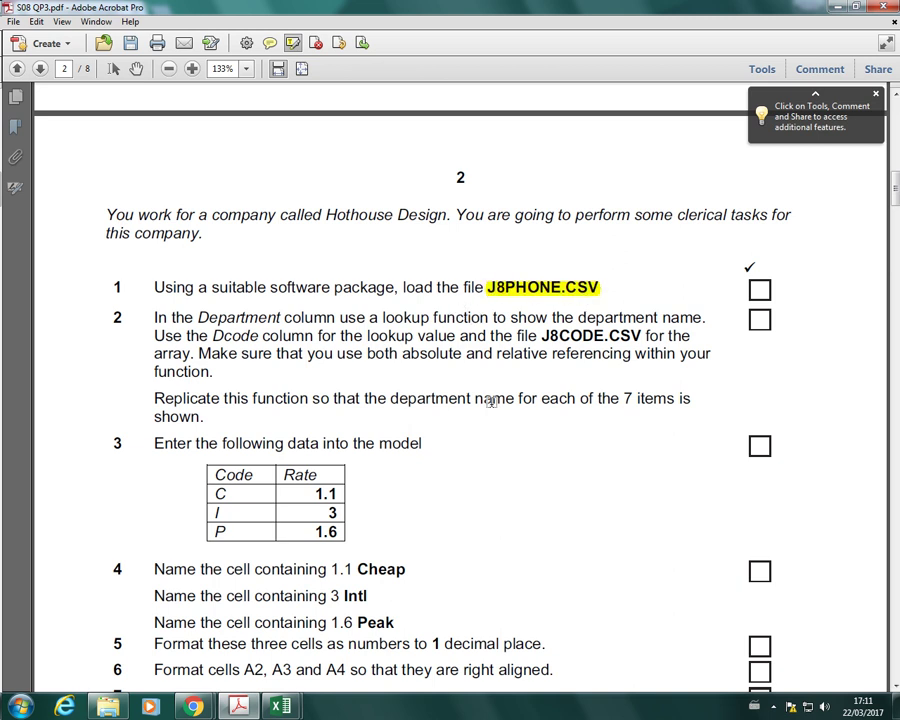
{"action": "left_click", "coordinate": [193, 706]}
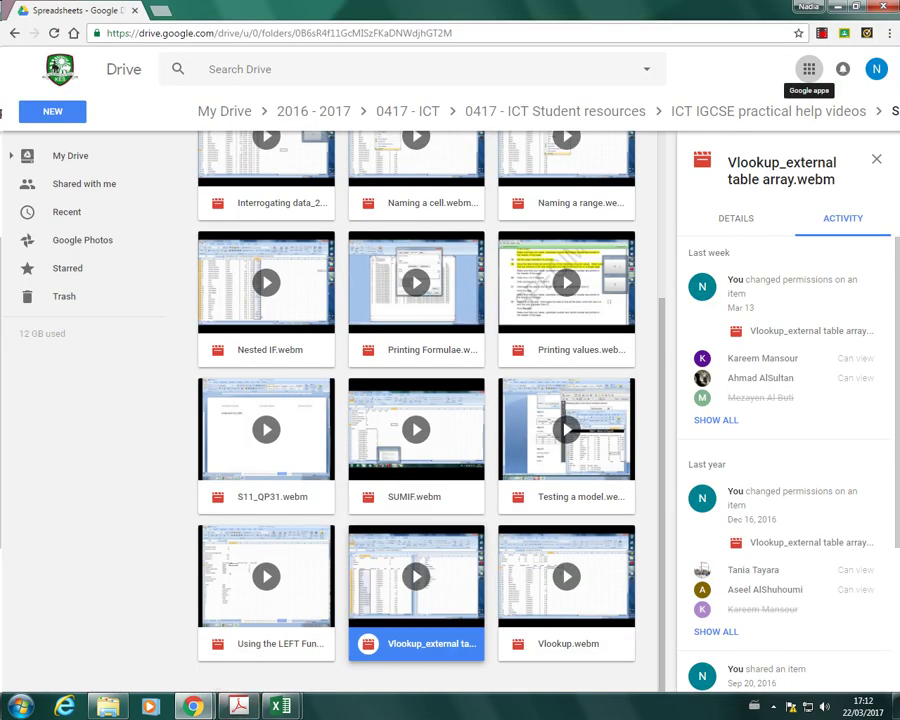
{"action": "mouse_move", "coordinate": [283, 708]}
{"action": "left_click", "coordinate": [327, 635]}
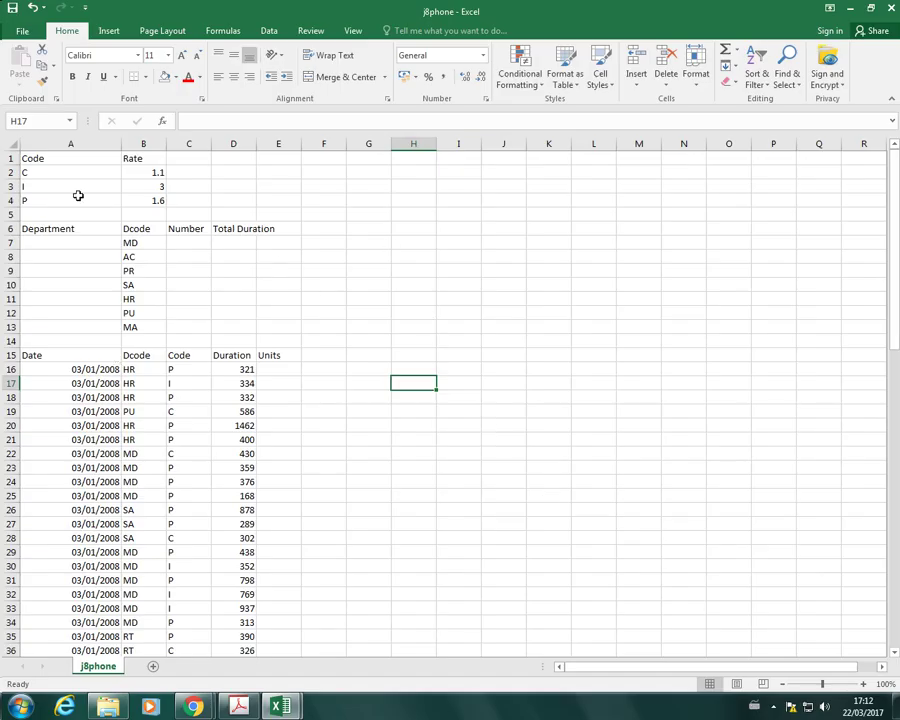
{"action": "left_click", "coordinate": [238, 708]}
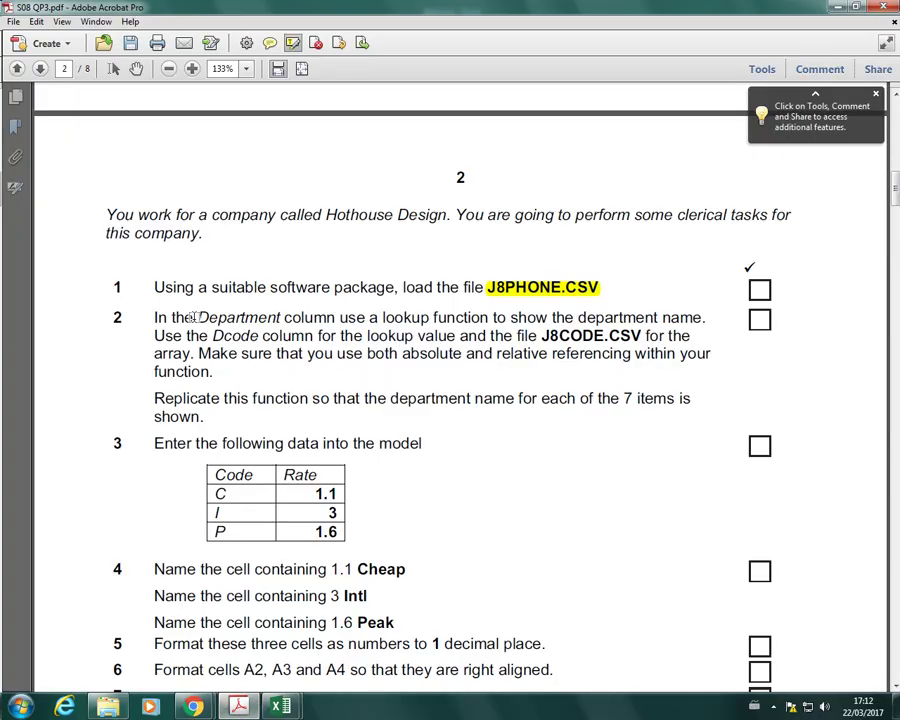
Highlight 'Department column', 'Dcode column' and J8CODE.CSV in the task instructions
{"action": "left_click_drag", "start_coordinate": [193, 317], "coordinate": [336, 318]}
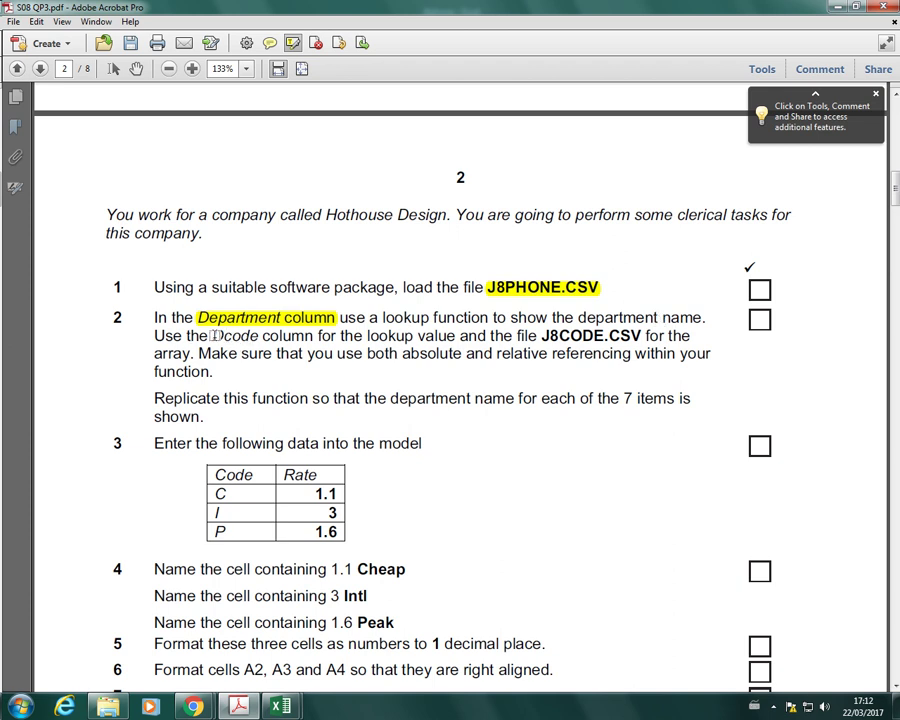
{"action": "left_click_drag", "start_coordinate": [212, 336], "coordinate": [314, 336]}
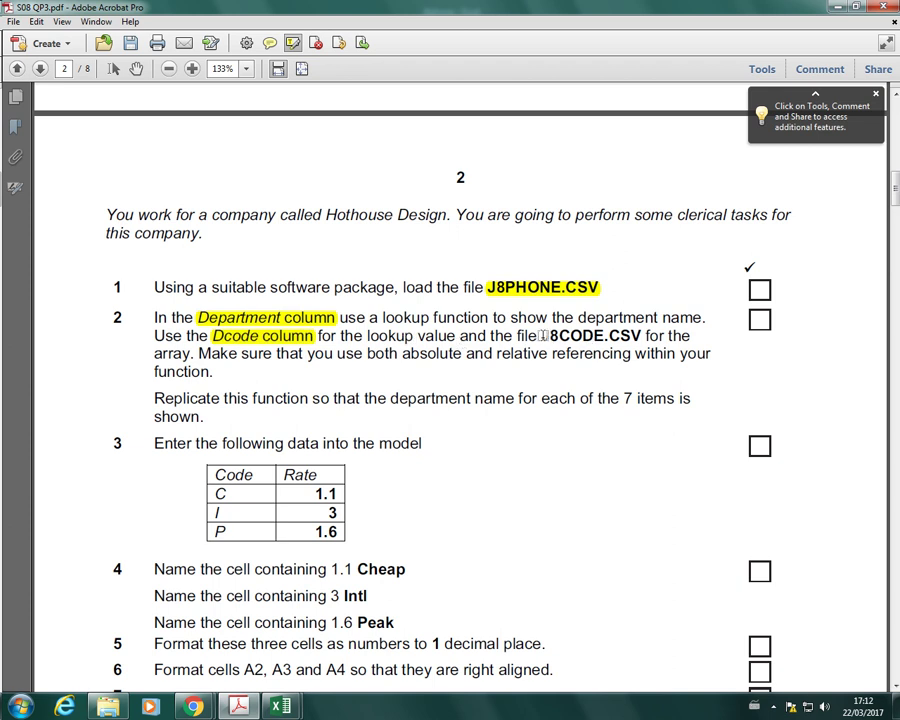
{"action": "left_click_drag", "start_coordinate": [539, 336], "coordinate": [630, 336]}
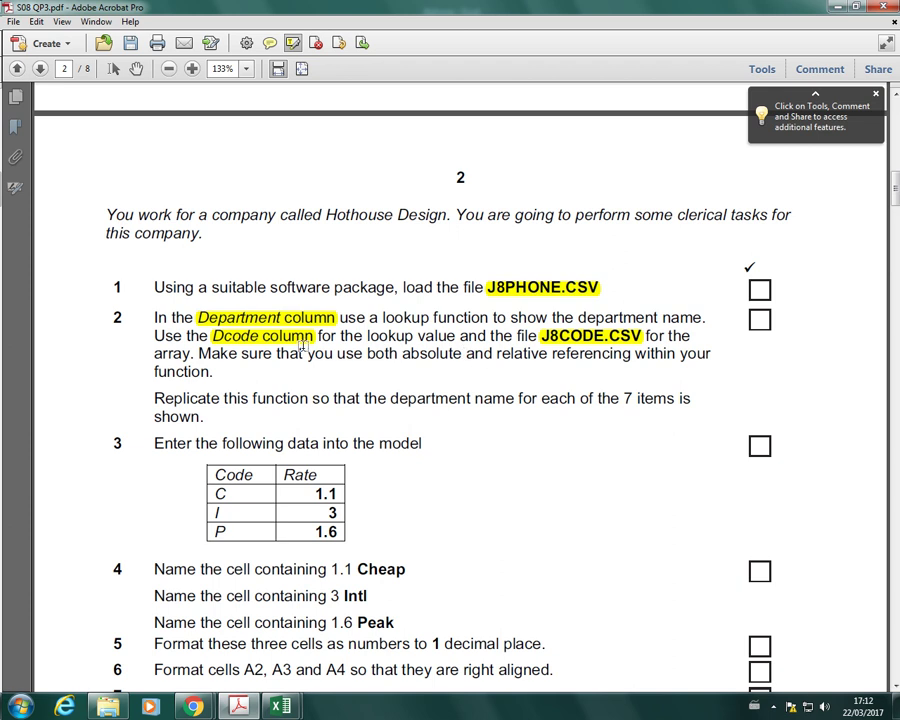
Fill the Department cells A6:A13 in j8phone with gold
{"action": "mouse_move", "coordinate": [280, 706]}
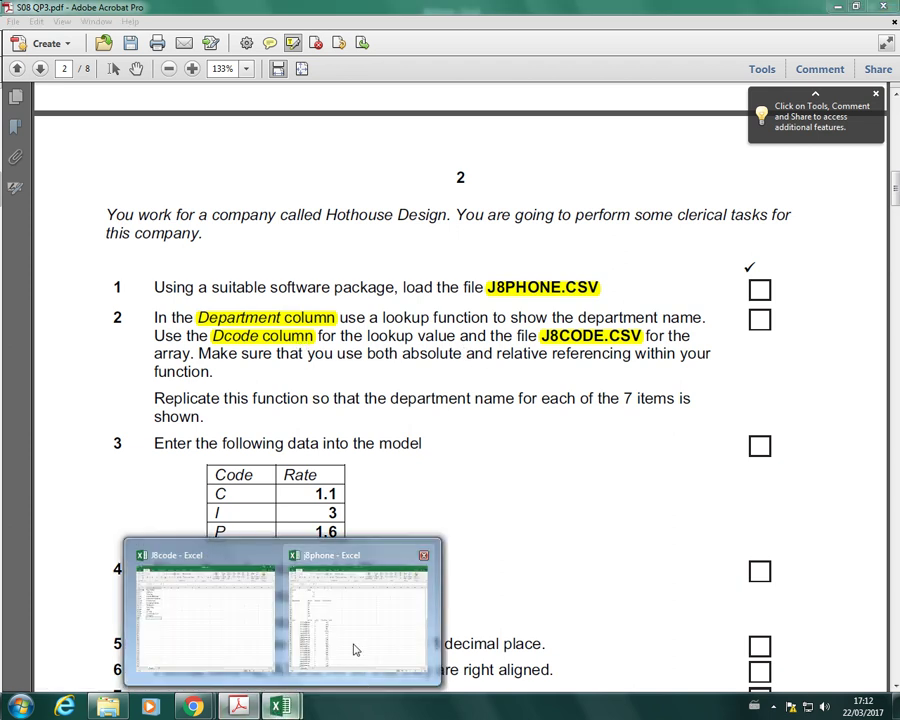
{"action": "left_click", "coordinate": [330, 646]}
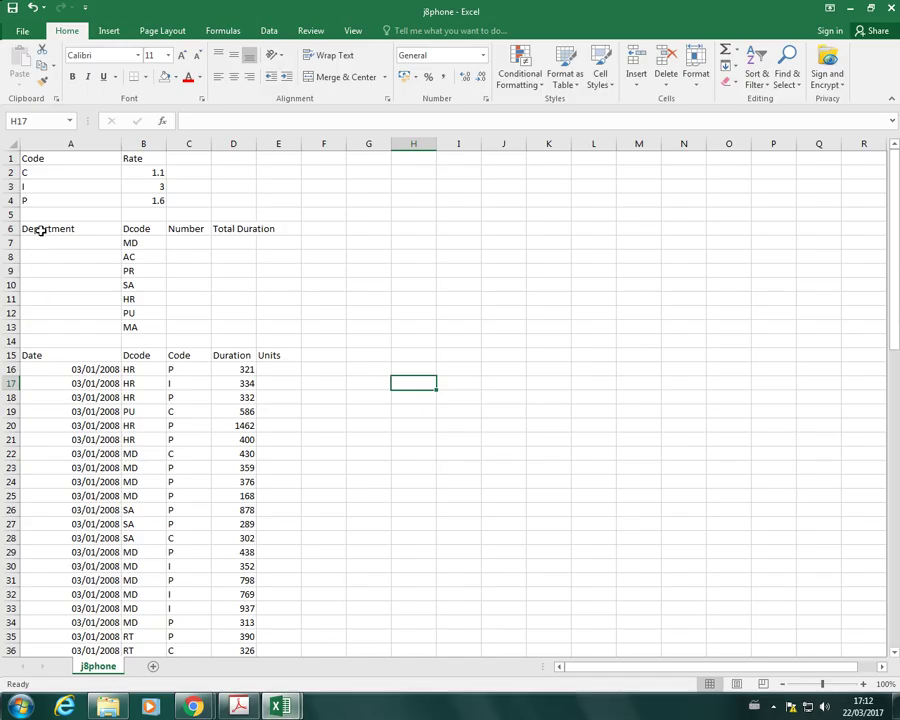
{"action": "left_click_drag", "start_coordinate": [40, 229], "coordinate": [43, 322]}
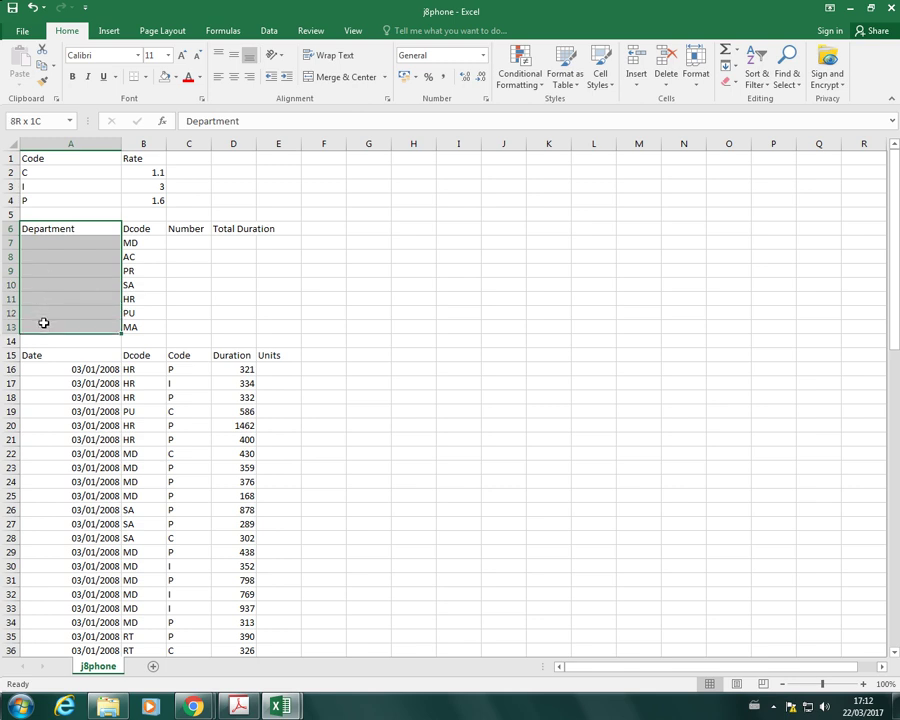
{"action": "left_click", "coordinate": [176, 77]}
{"action": "left_click", "coordinate": [248, 133]}
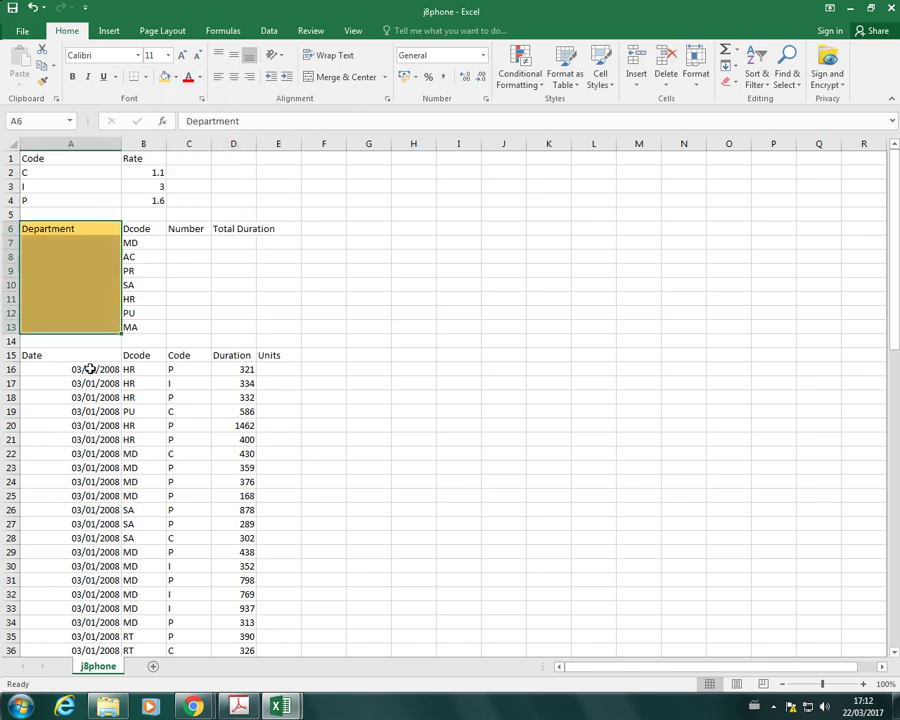
Give the MD code in cell B7 a light green fill
{"action": "left_click", "coordinate": [151, 280]}
{"action": "left_click_drag", "start_coordinate": [140, 229], "coordinate": [140, 327]}
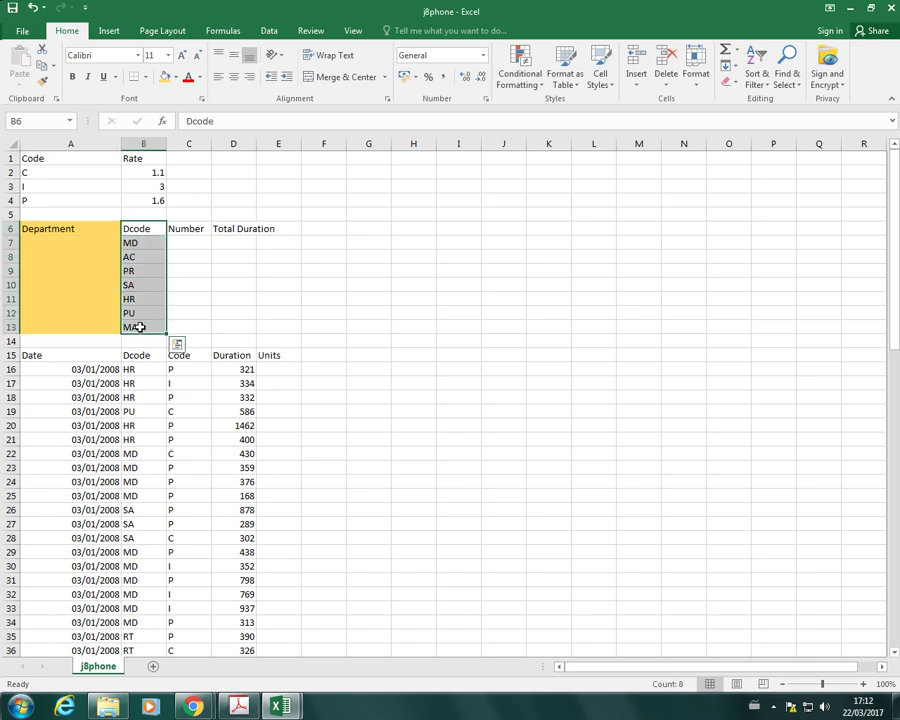
{"action": "left_click", "coordinate": [145, 245]}
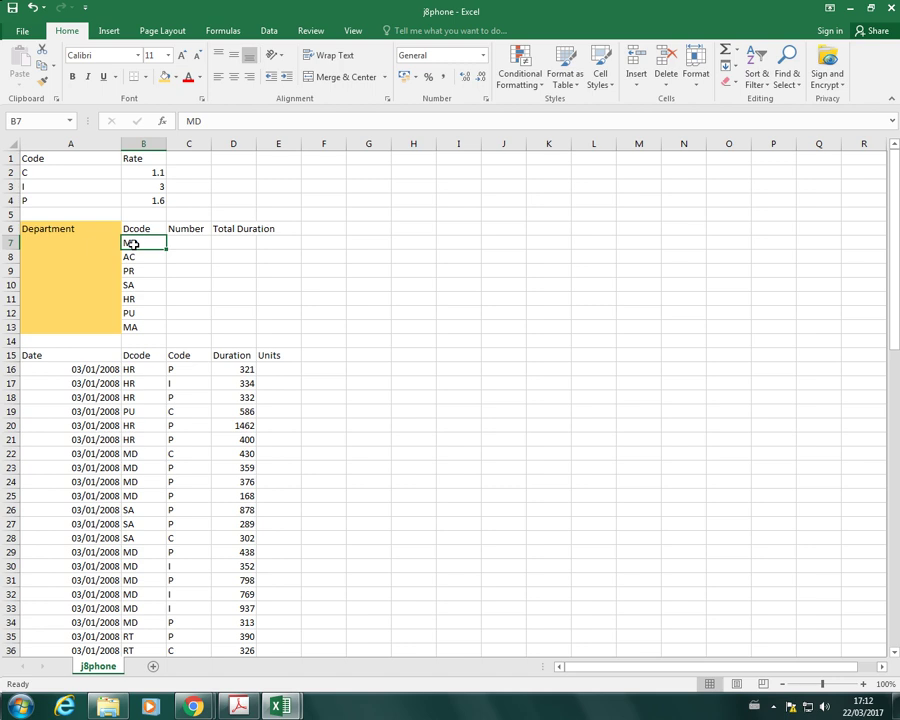
{"action": "left_click", "coordinate": [175, 77]}
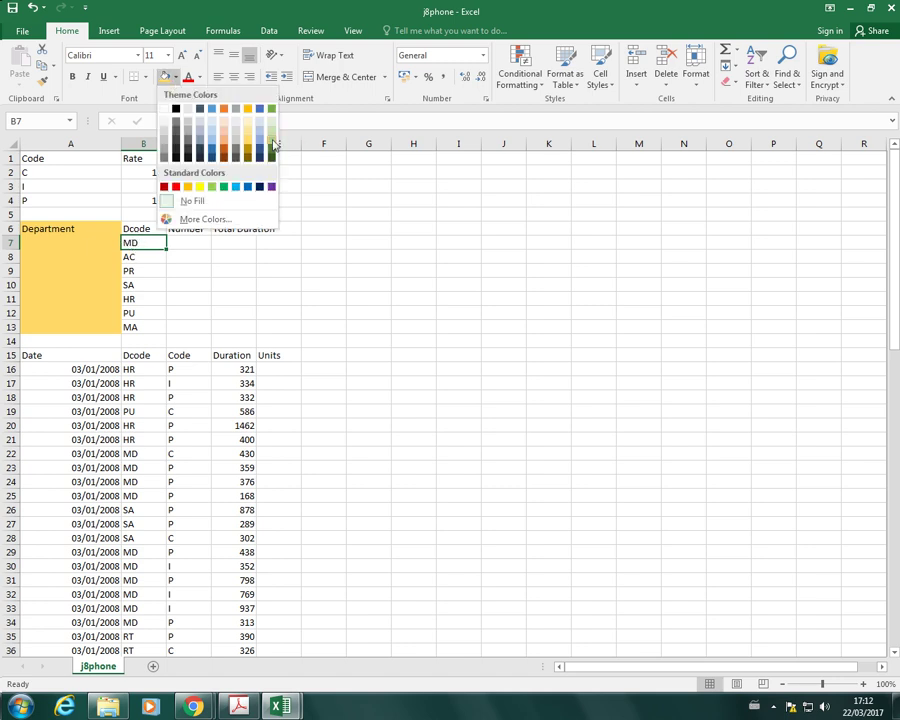
{"action": "left_click", "coordinate": [272, 138]}
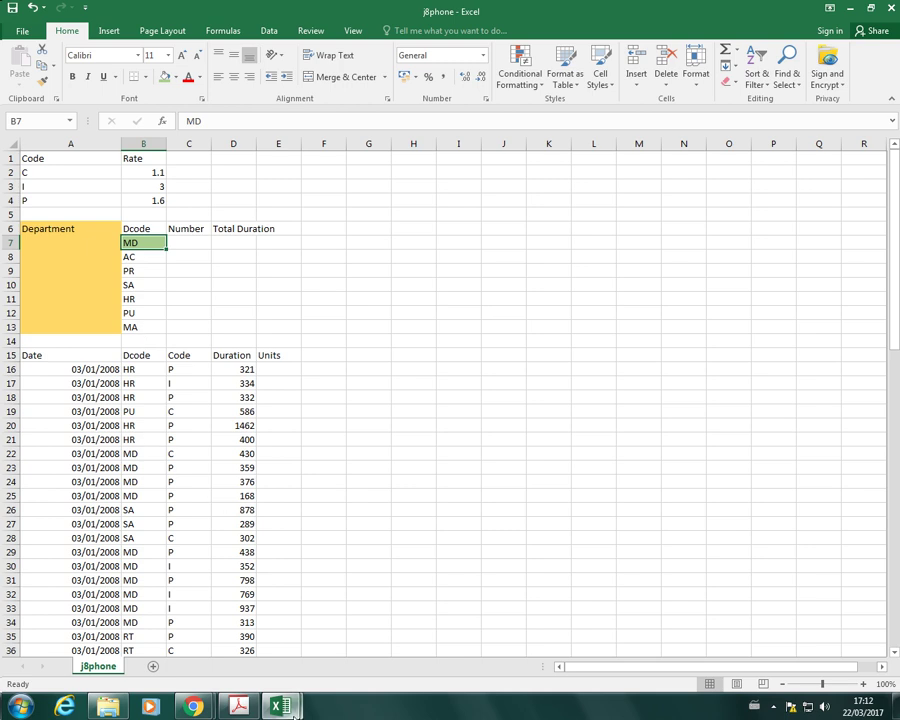
Fill the MD / Managing Director cells A7:B7 in J8code green
{"action": "mouse_move", "coordinate": [284, 711]}
{"action": "left_click", "coordinate": [190, 632]}
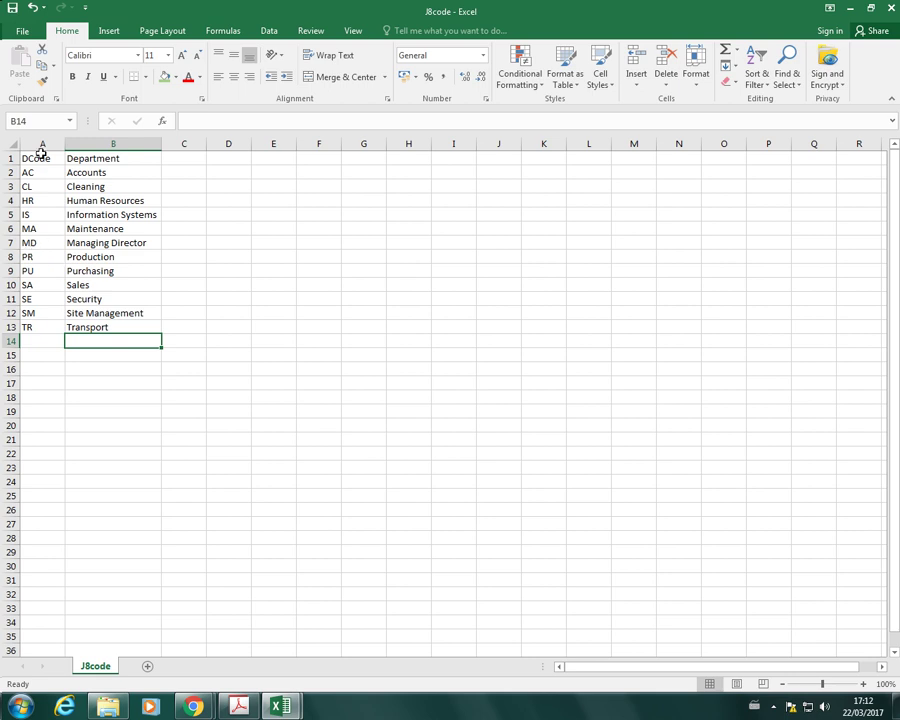
{"action": "left_click", "coordinate": [36, 242]}
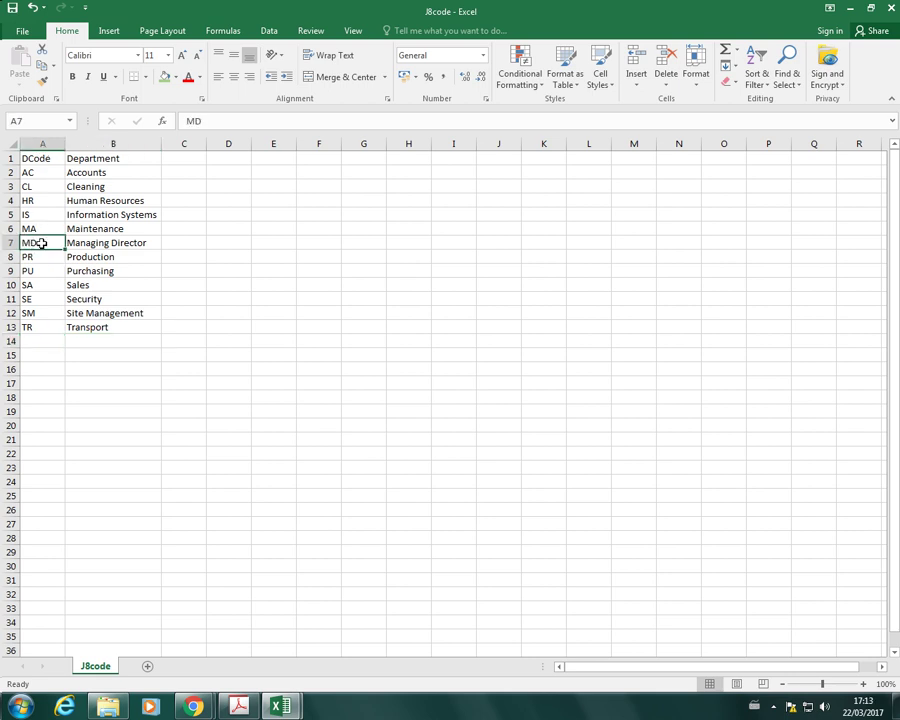
{"action": "left_click", "coordinate": [164, 77]}
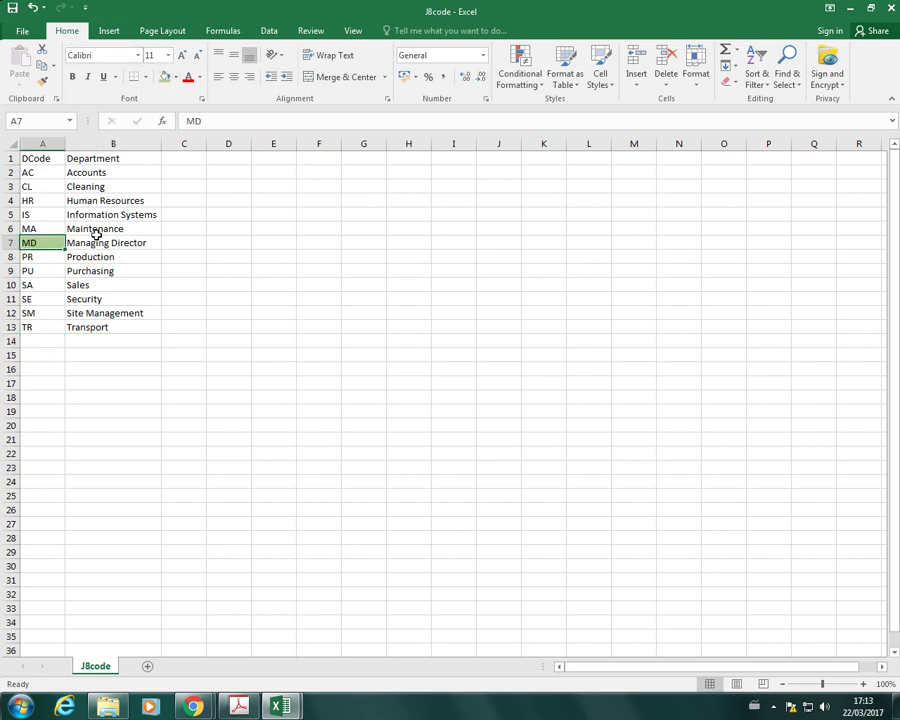
{"action": "left_click", "coordinate": [96, 243]}
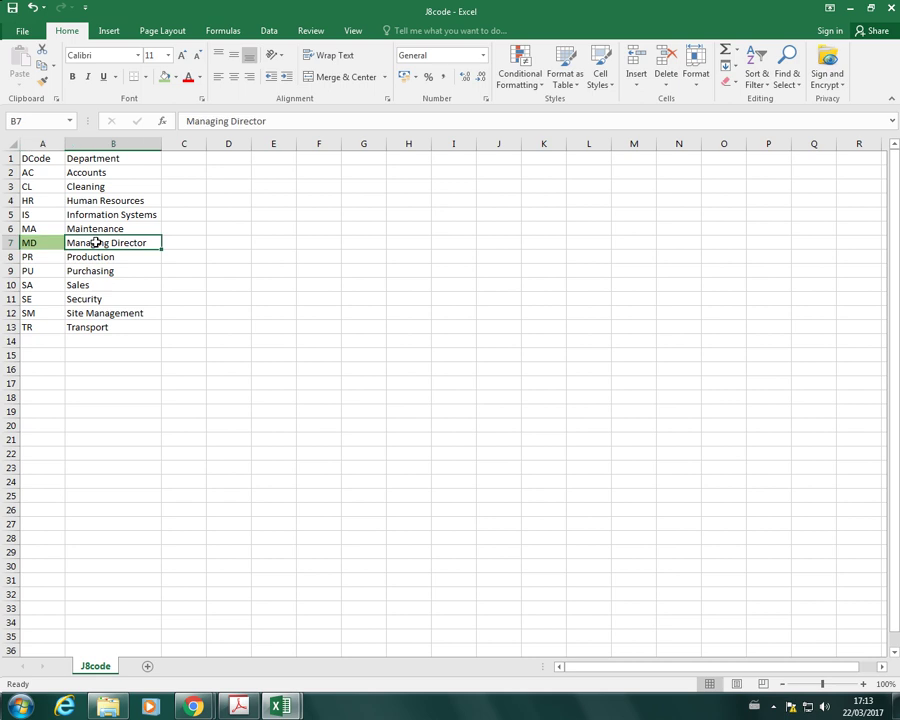
{"action": "left_click", "coordinate": [164, 77]}
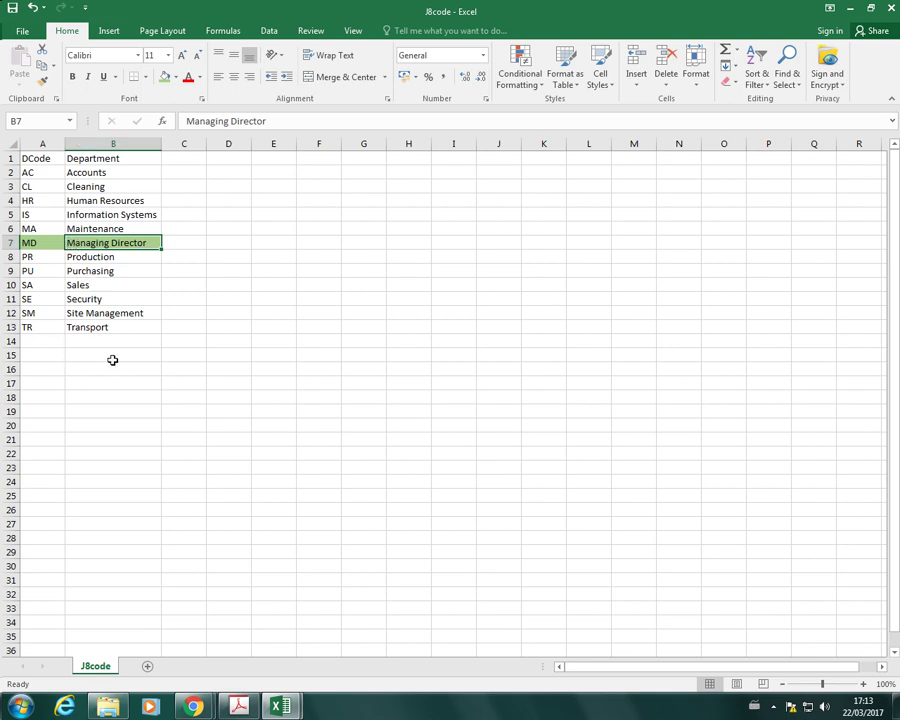
Return to the j8phone workbook and select cell A7
{"action": "left_click", "coordinate": [280, 707]}
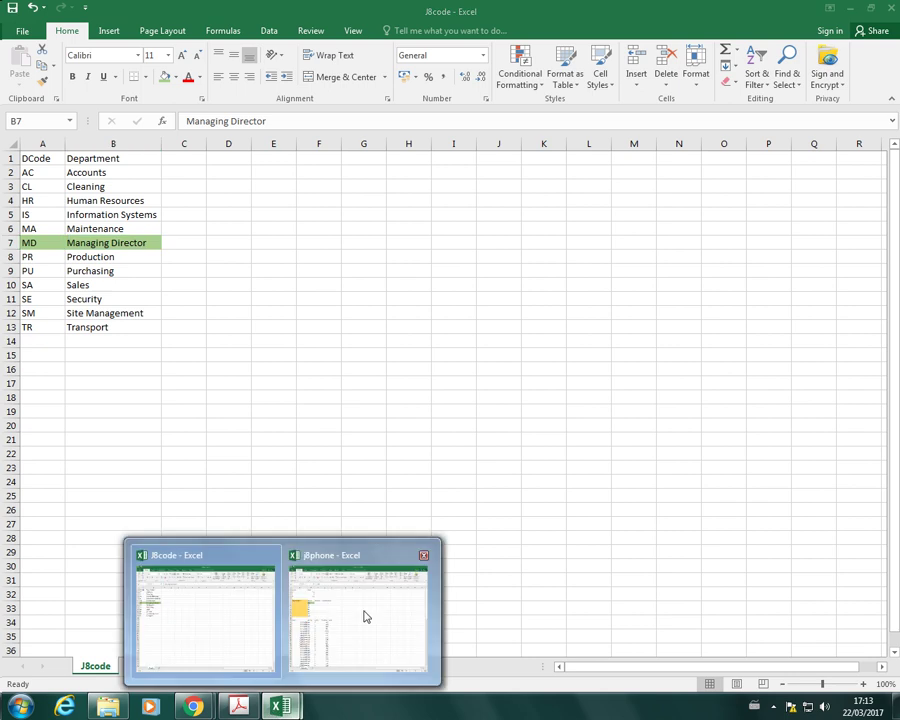
{"action": "left_click", "coordinate": [312, 631]}
{"action": "left_click", "coordinate": [82, 240]}
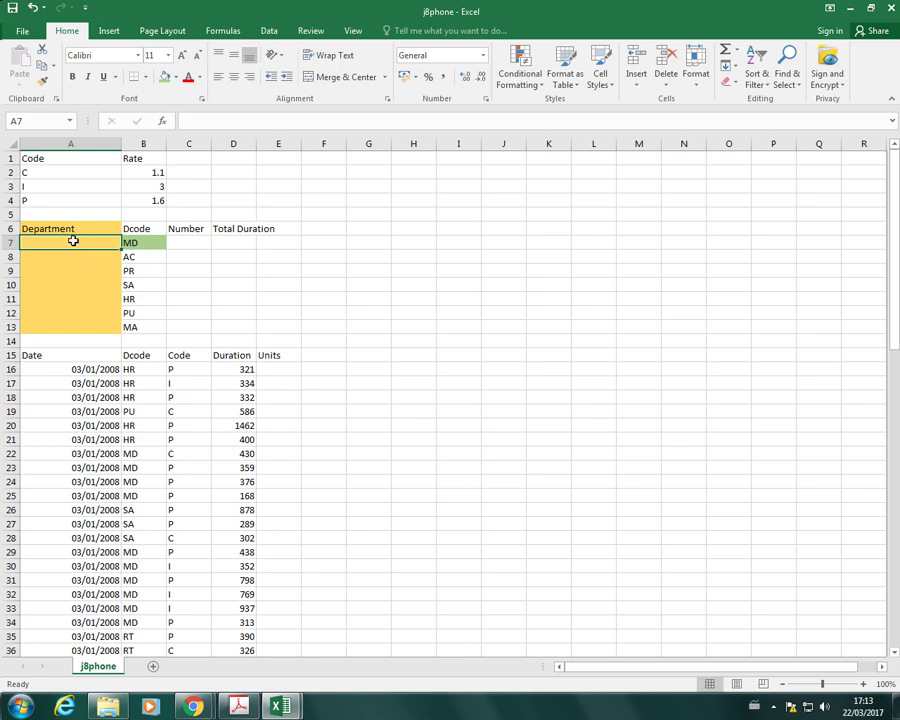
Bring up J8code and review its Dcode and Department columns A and B
{"action": "mouse_move", "coordinate": [279, 705]}
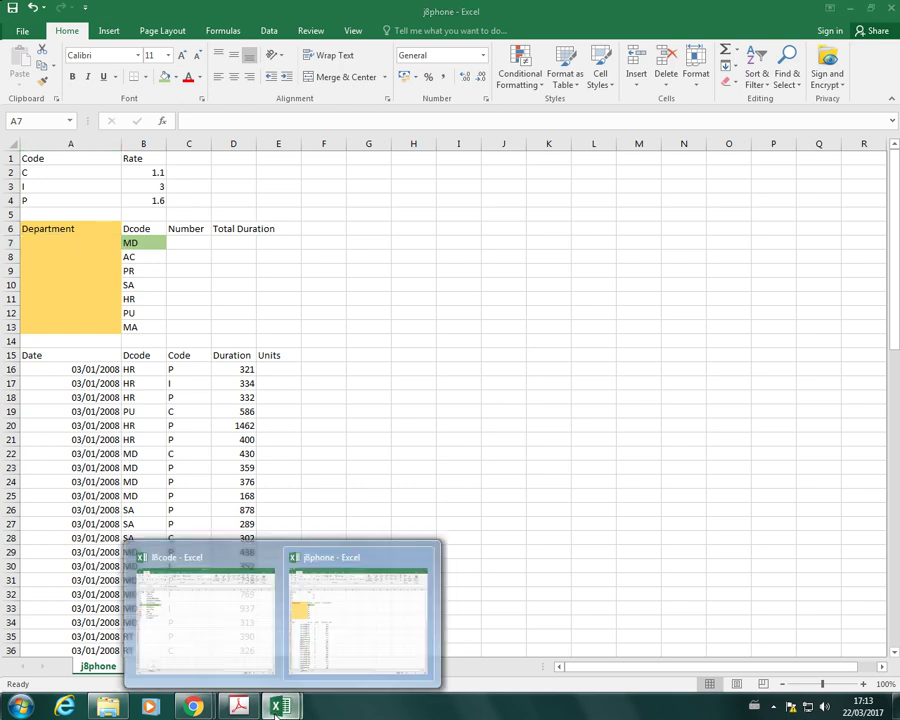
{"action": "left_click", "coordinate": [210, 644]}
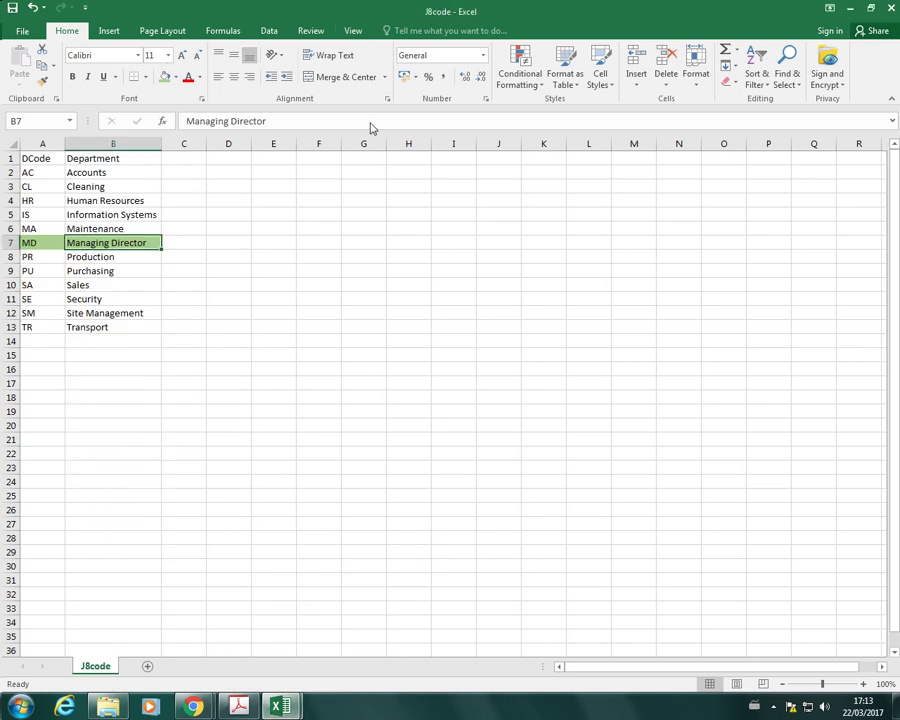
{"action": "left_click", "coordinate": [30, 146]}
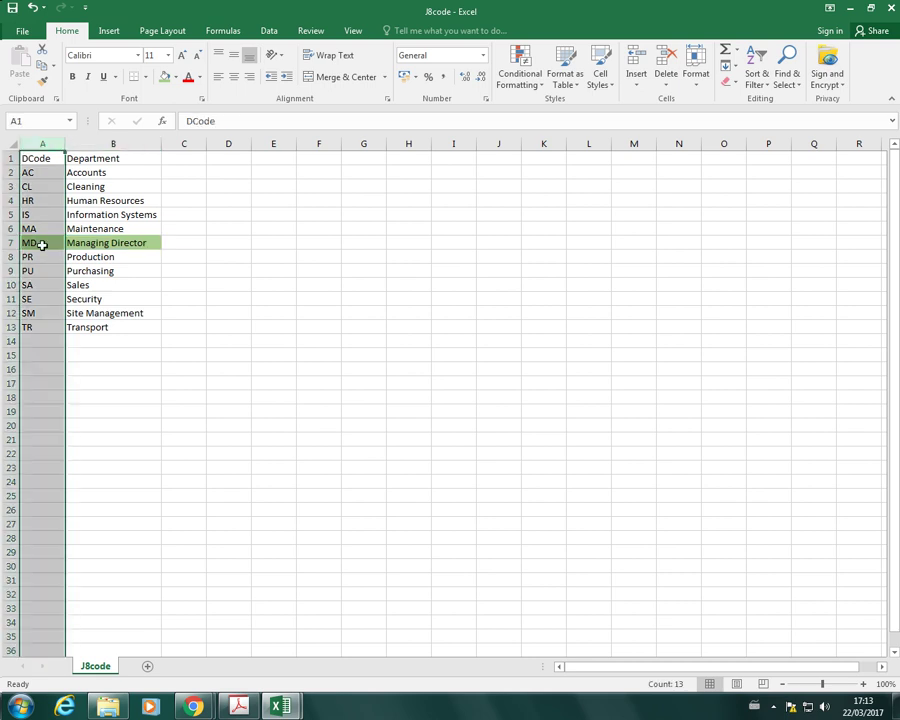
{"action": "left_click", "coordinate": [84, 143]}
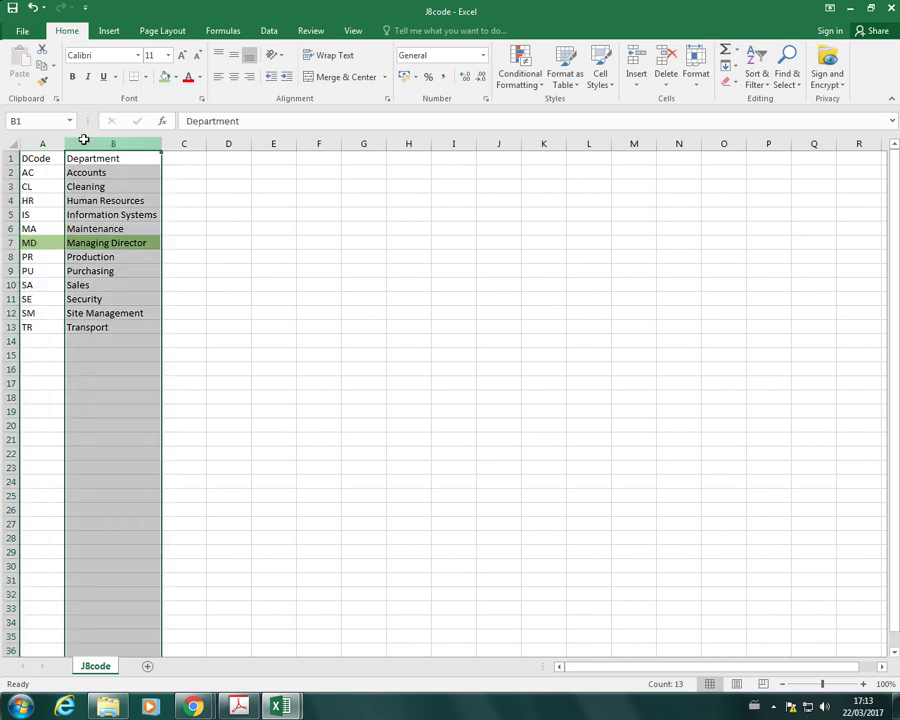
{"action": "left_click", "coordinate": [205, 364]}
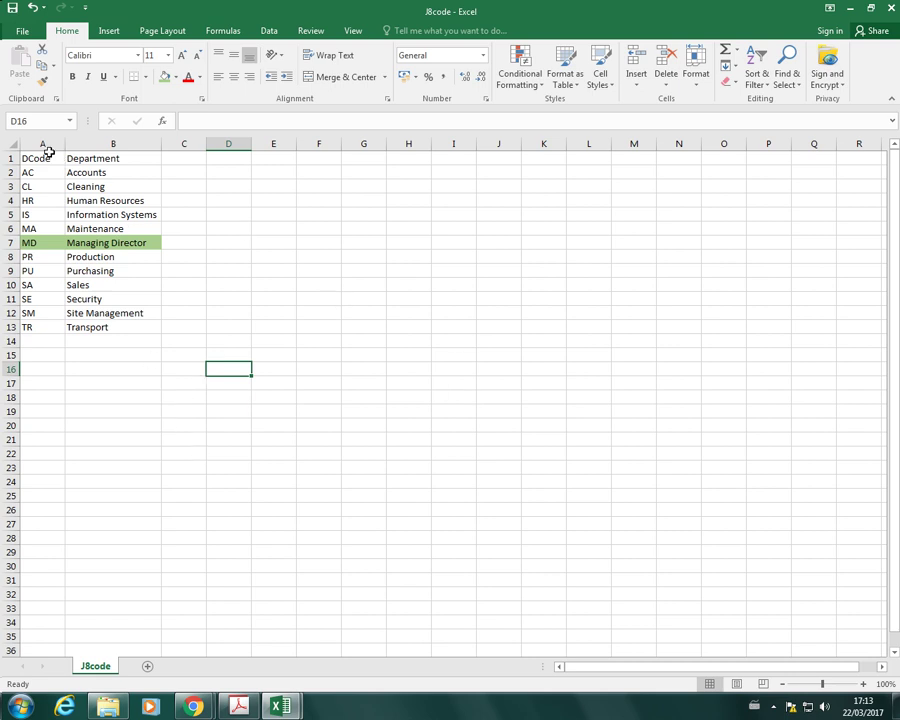
{"action": "mouse_move", "coordinate": [281, 710]}
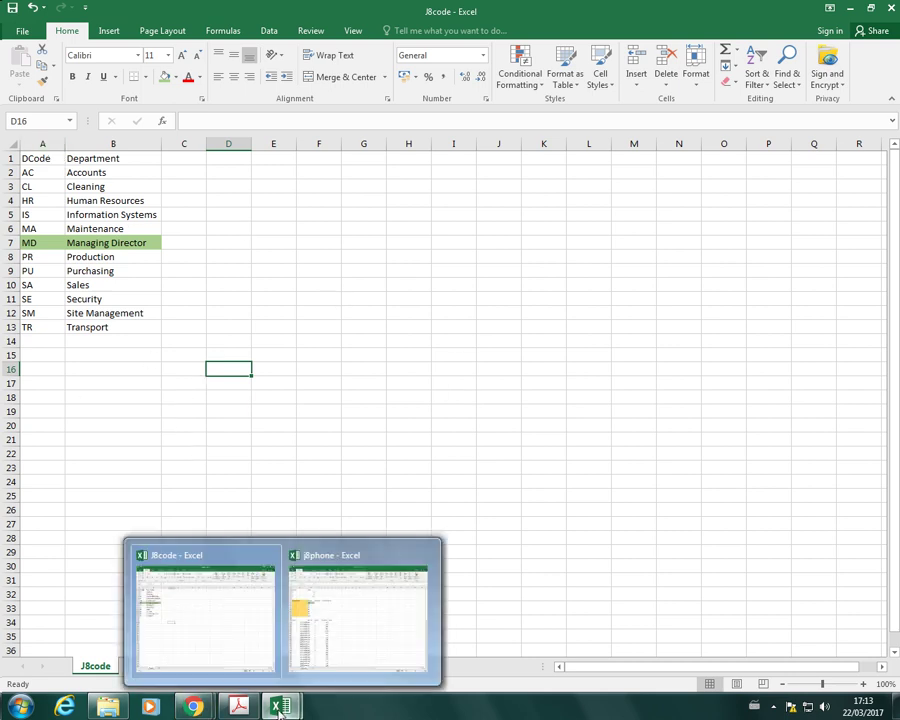
{"action": "mouse_move", "coordinate": [360, 644]}
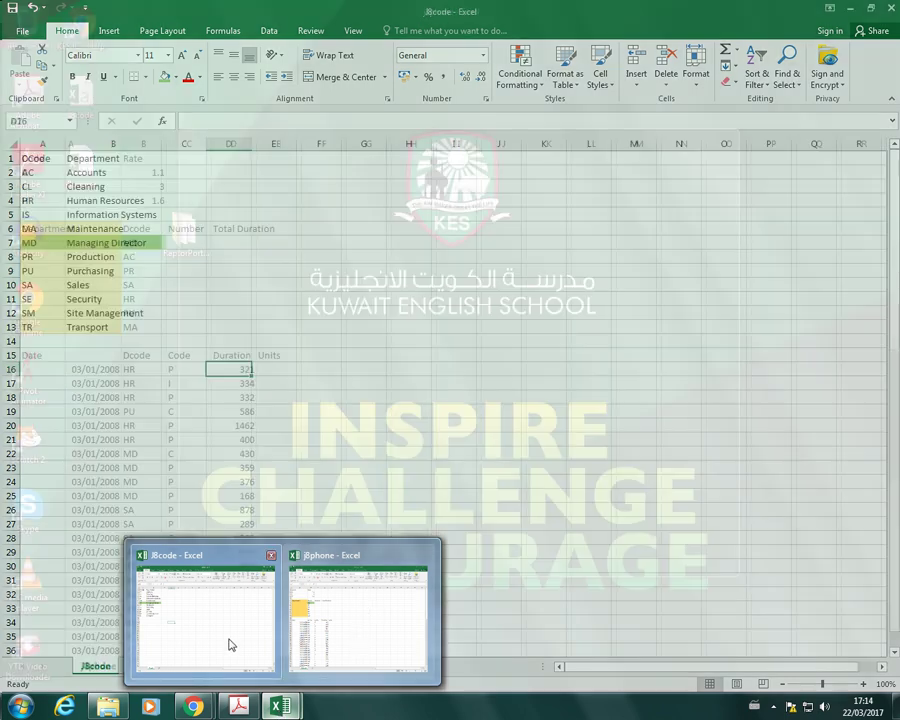
{"action": "mouse_move", "coordinate": [218, 651]}
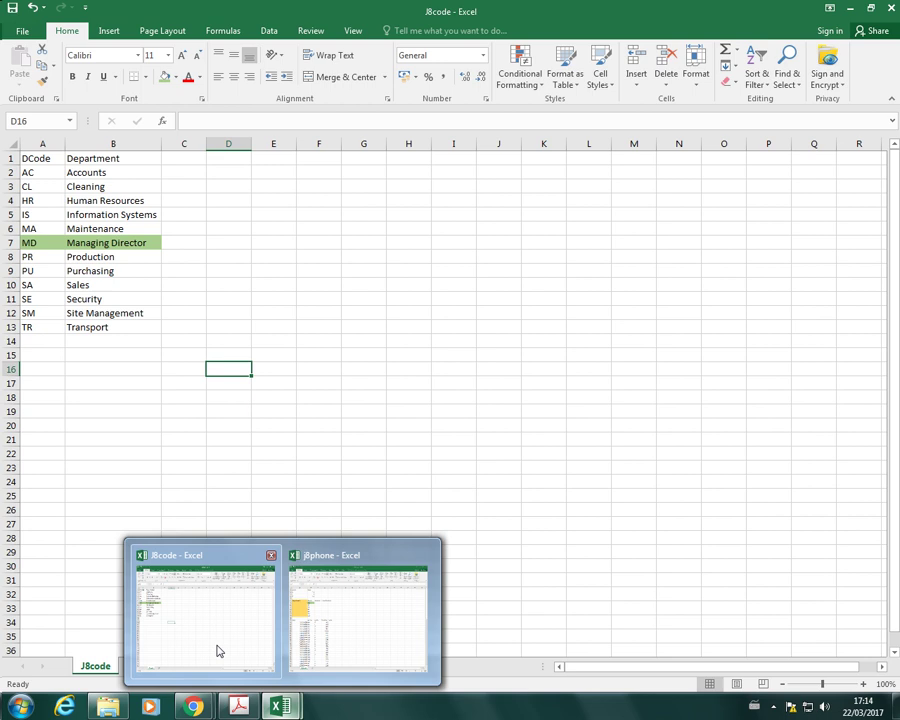
Tile the j8phone and J8code workbooks vertically using View > Arrange All
{"action": "left_click", "coordinate": [346, 593]}
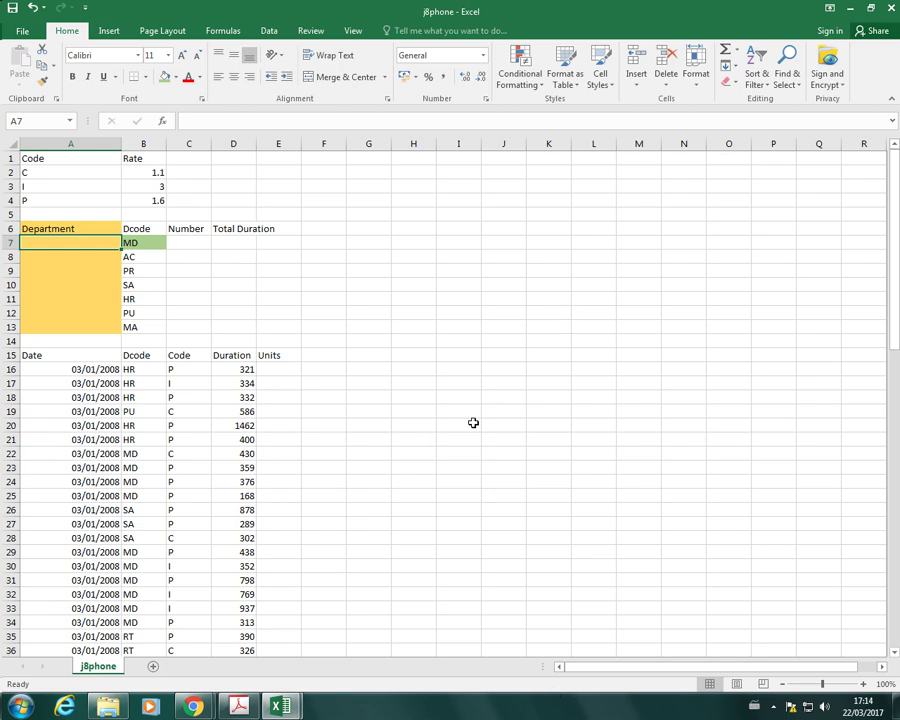
{"action": "left_click", "coordinate": [355, 32]}
{"action": "left_click", "coordinate": [426, 76]}
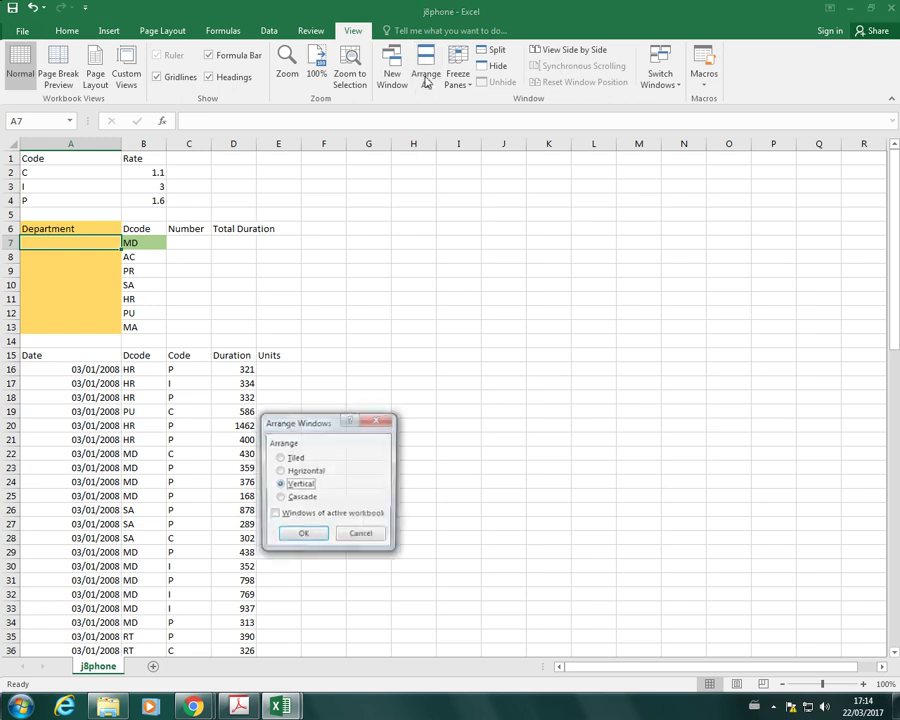
{"action": "left_click", "coordinate": [301, 535]}
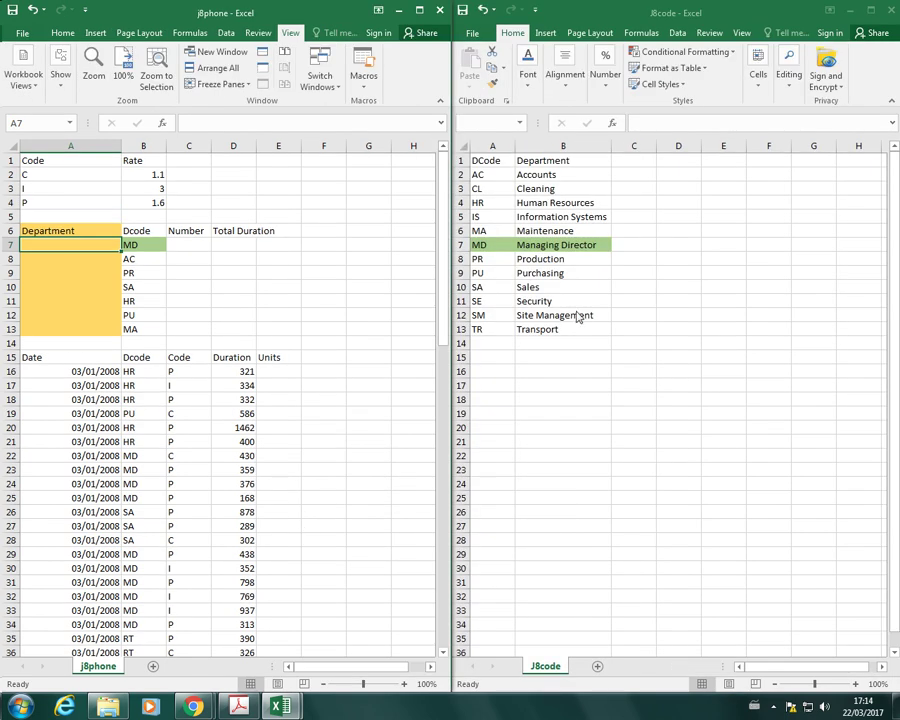
Open Insert Function for cell A7 and search lookup functions to find VLOOKUP
{"action": "left_click", "coordinate": [160, 124]}
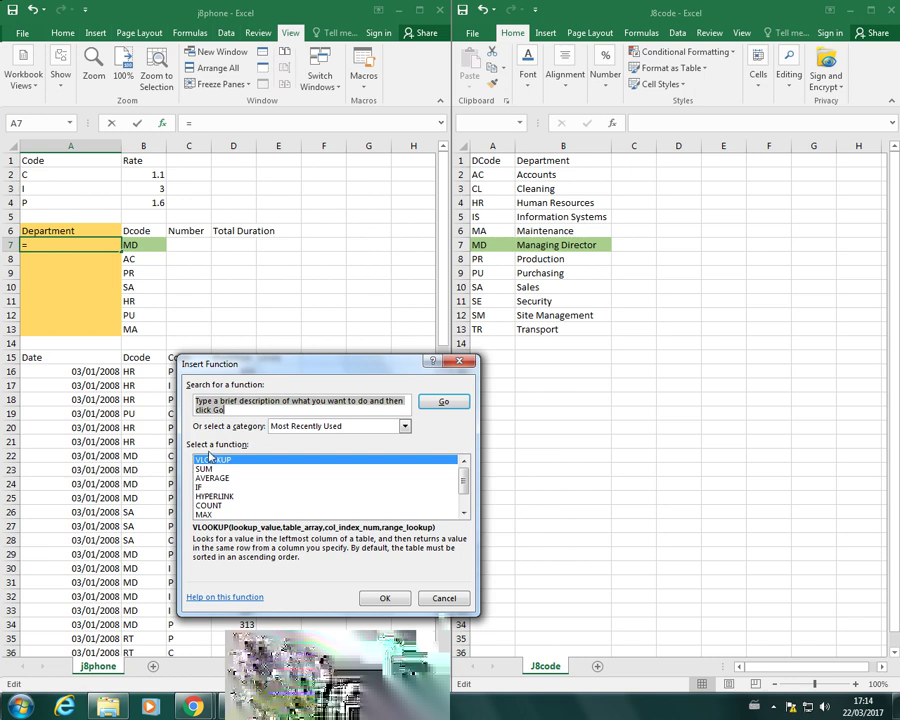
{"action": "left_click_drag", "start_coordinate": [458, 482], "coordinate": [447, 471]}
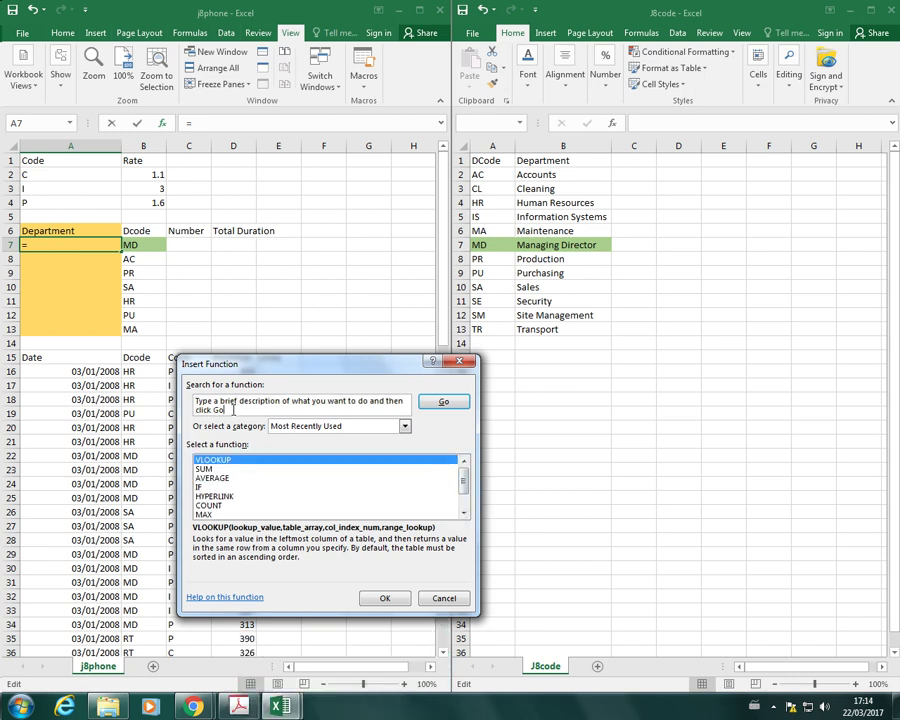
{"action": "type", "text": "lookup"}
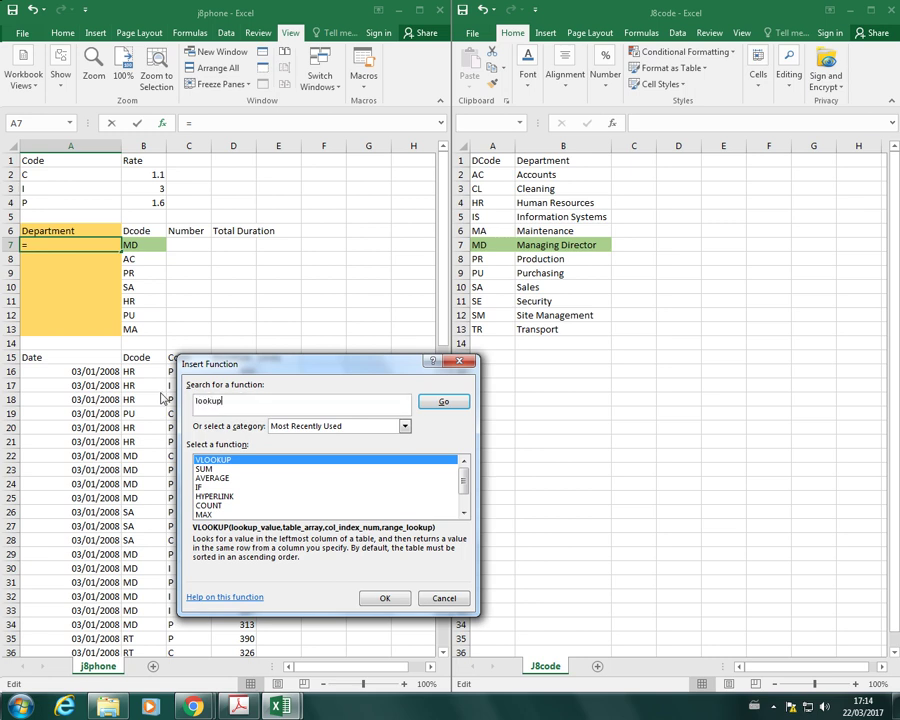
{"action": "key", "text": "Return"}
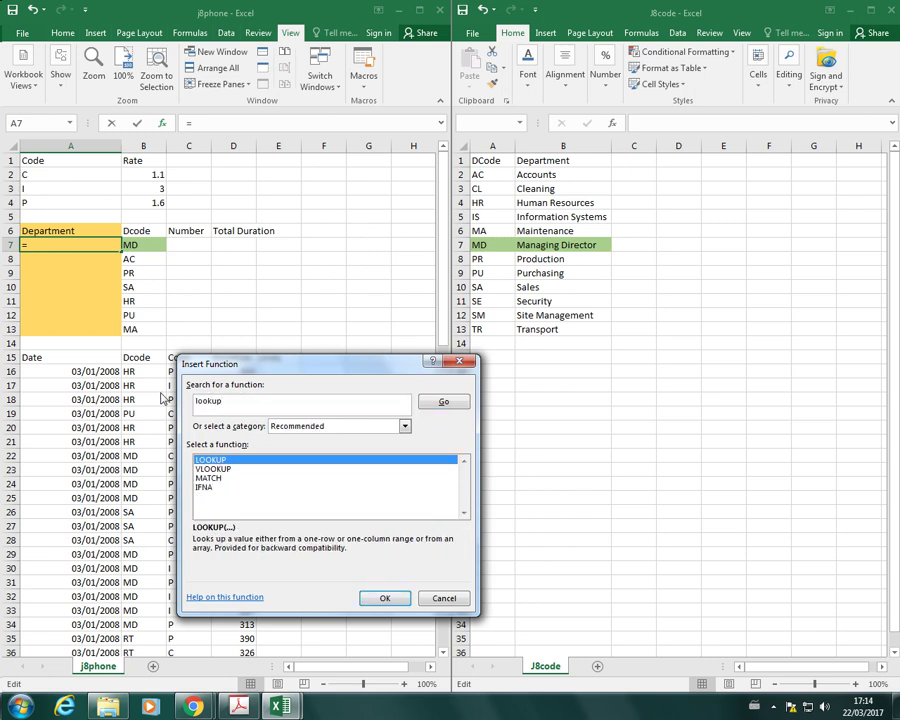
{"action": "left_click", "coordinate": [215, 469]}
{"action": "left_click", "coordinate": [239, 402]}
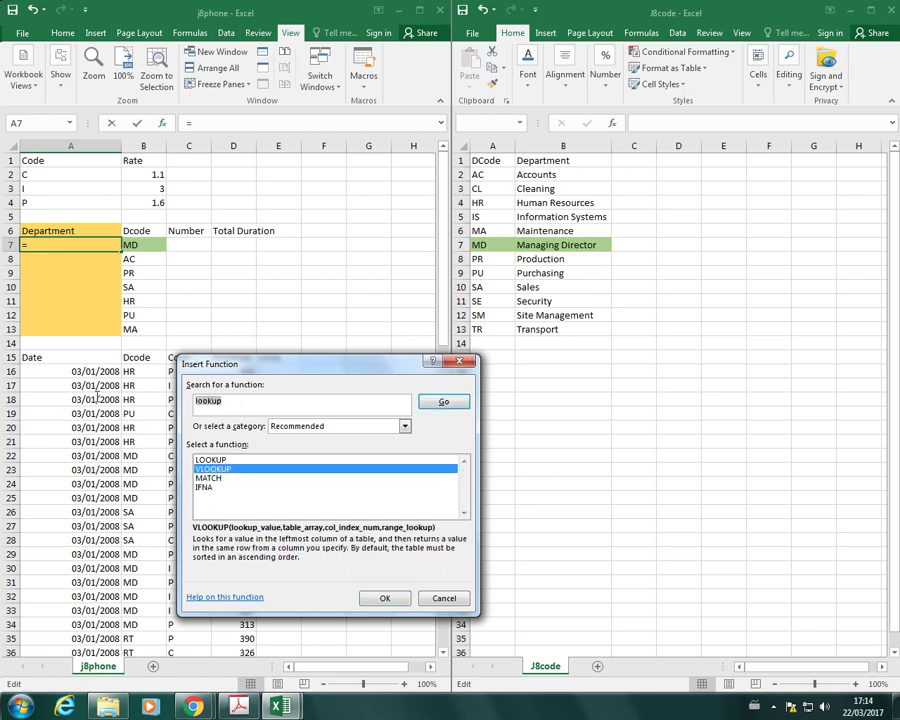
{"action": "type", "text": "table"}
{"action": "left_click", "coordinate": [446, 402]}
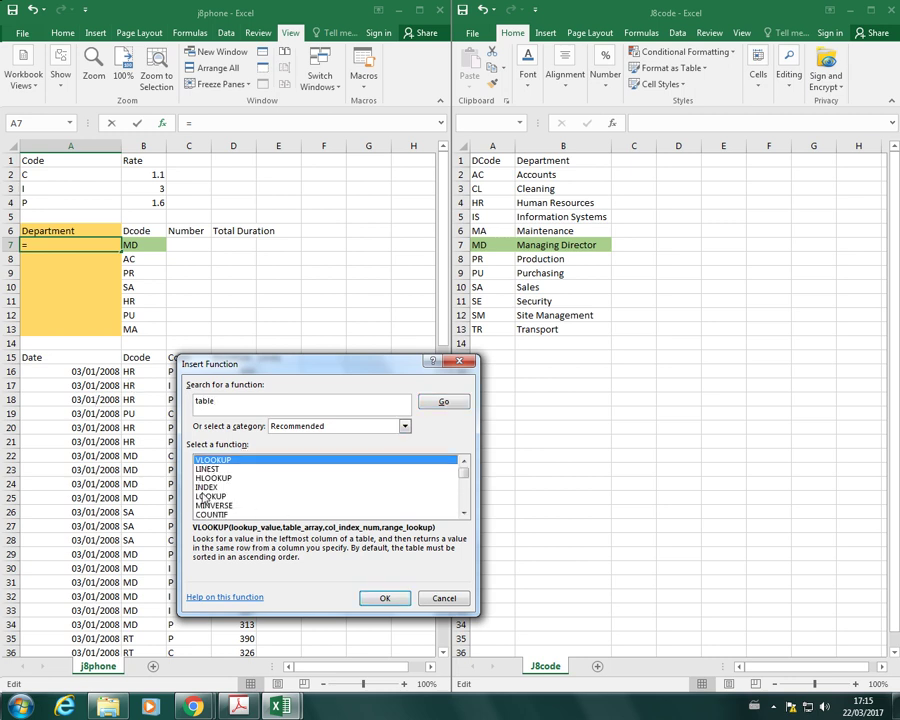
{"action": "mouse_move", "coordinate": [465, 476]}
{"action": "left_mouse_down"}
{"action": "mouse_move", "coordinate": [465, 512]}
{"action": "mouse_move", "coordinate": [463, 457]}
{"action": "left_mouse_up"}
Open VLOOKUP's Function Arguments and move the dialog off the data
{"action": "double_click", "coordinate": [211, 462]}
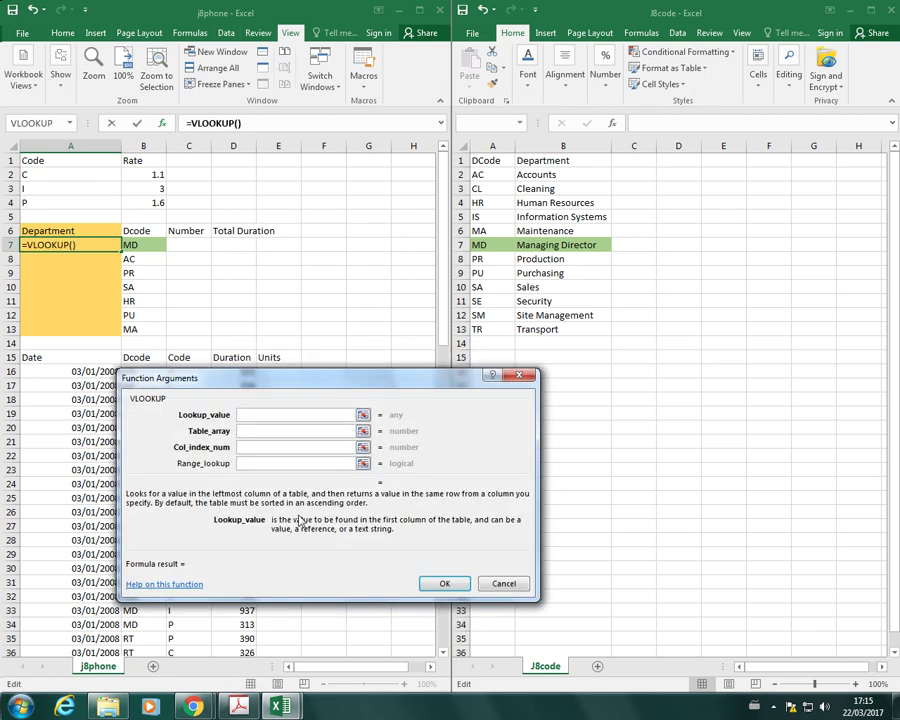
{"action": "left_click_drag", "start_coordinate": [317, 385], "coordinate": [369, 341]}
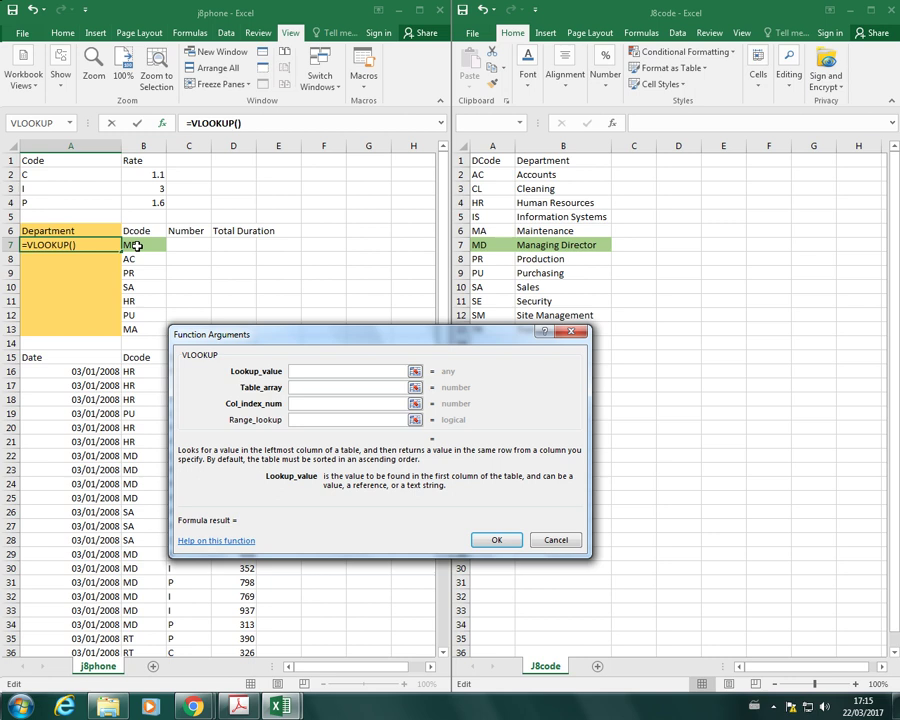
Set Lookup_value to B7 and Table_array to J8code A2:B12
{"action": "left_click", "coordinate": [137, 244]}
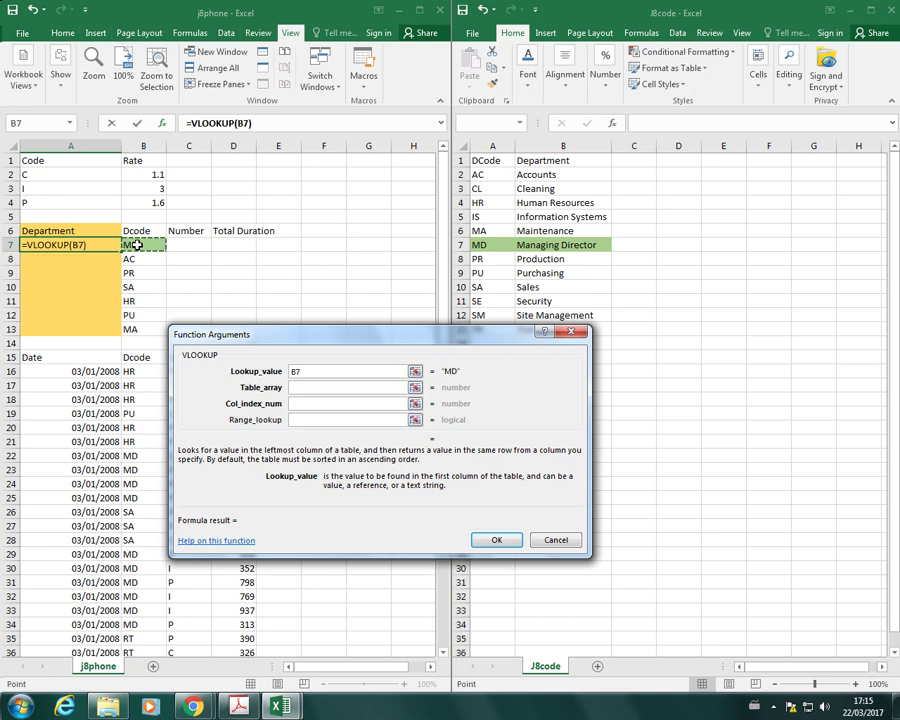
{"action": "left_click", "coordinate": [301, 387]}
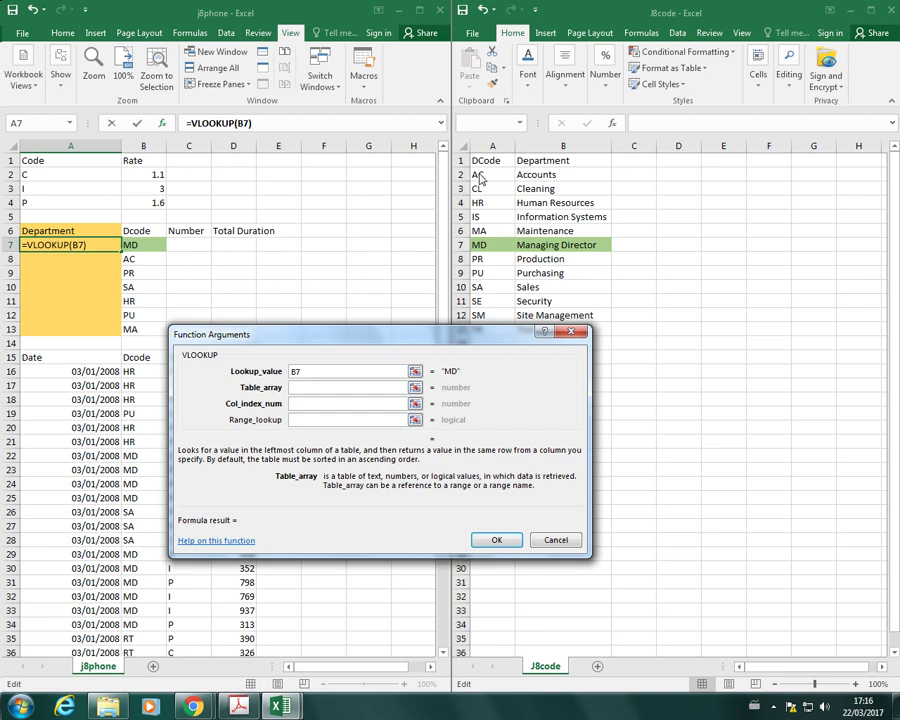
{"action": "left_click_drag", "start_coordinate": [480, 178], "coordinate": [554, 317]}
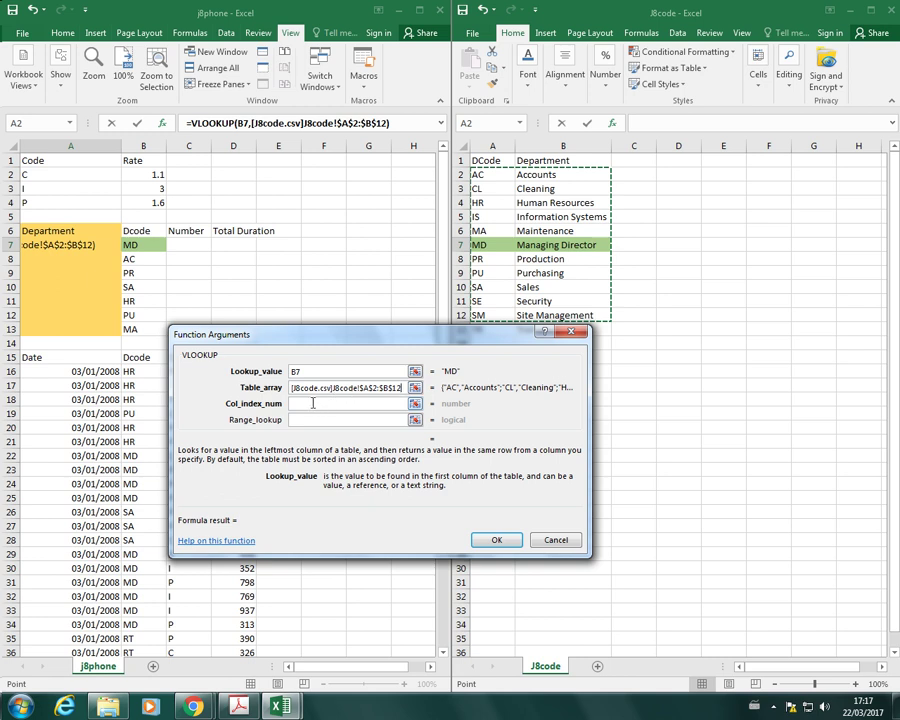
Replace the table array with J8code A2:B13 to include the Transport row
{"action": "left_click", "coordinate": [313, 403]}
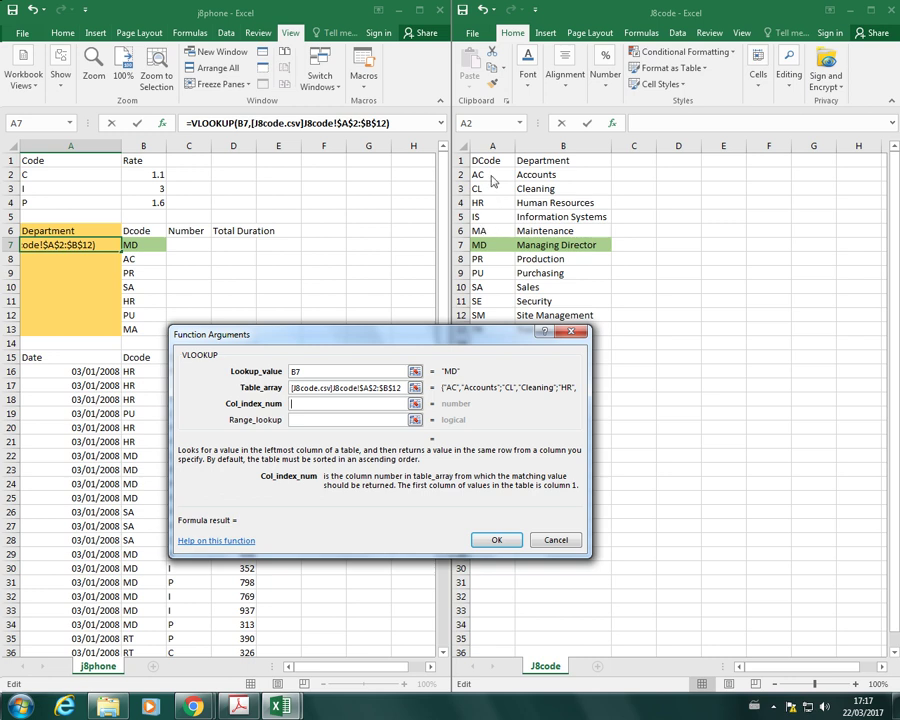
{"action": "left_click_drag", "start_coordinate": [488, 338], "coordinate": [492, 393]}
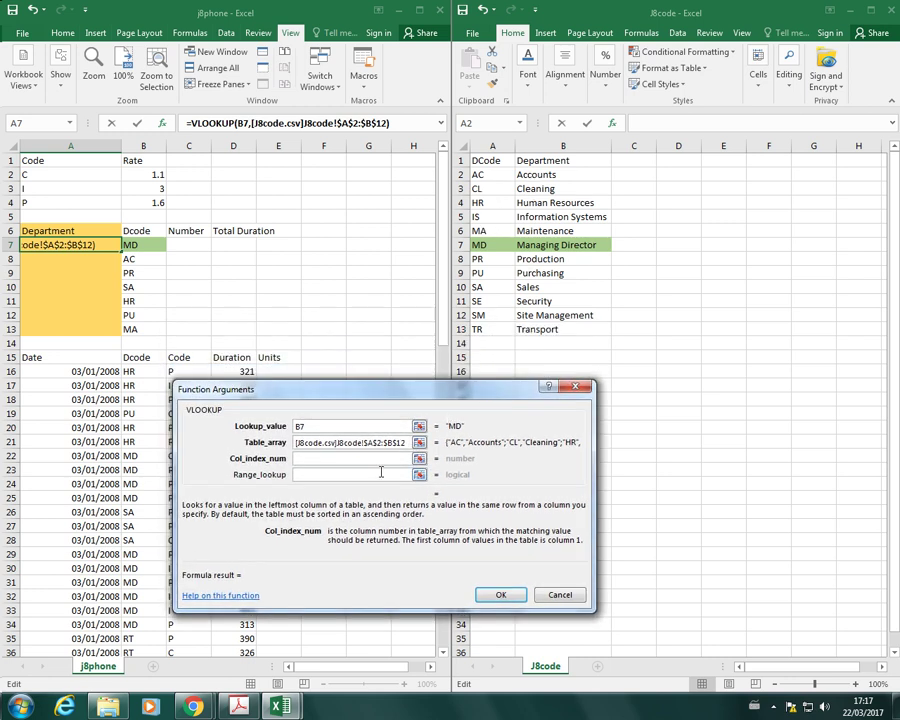
{"action": "left_click", "coordinate": [405, 442]}
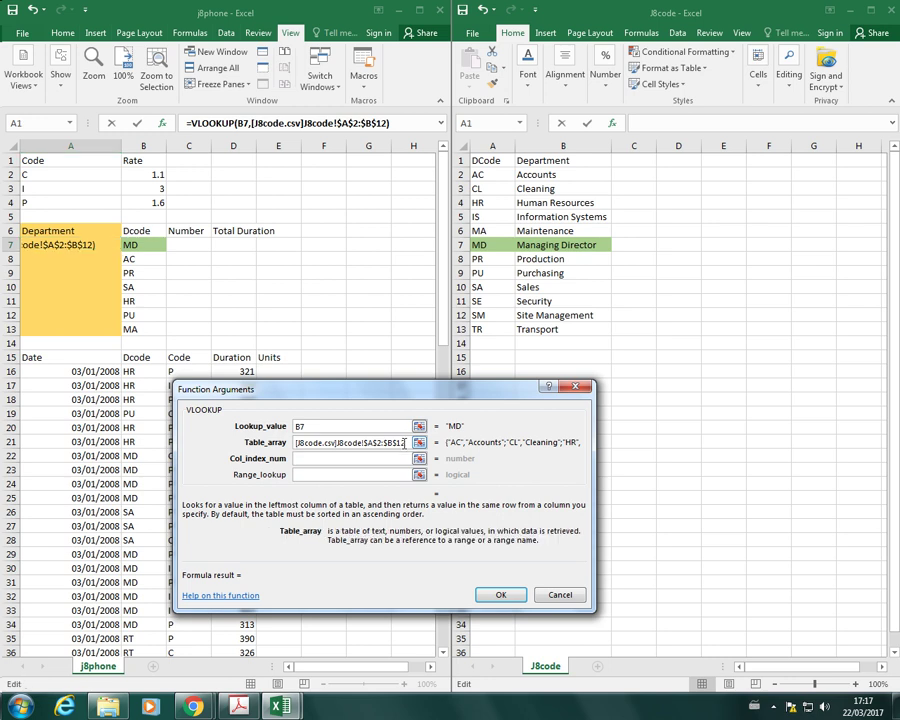
{"action": "left_click_drag", "start_coordinate": [398, 442], "coordinate": [260, 446]}
{"action": "key", "text": "Delete"}
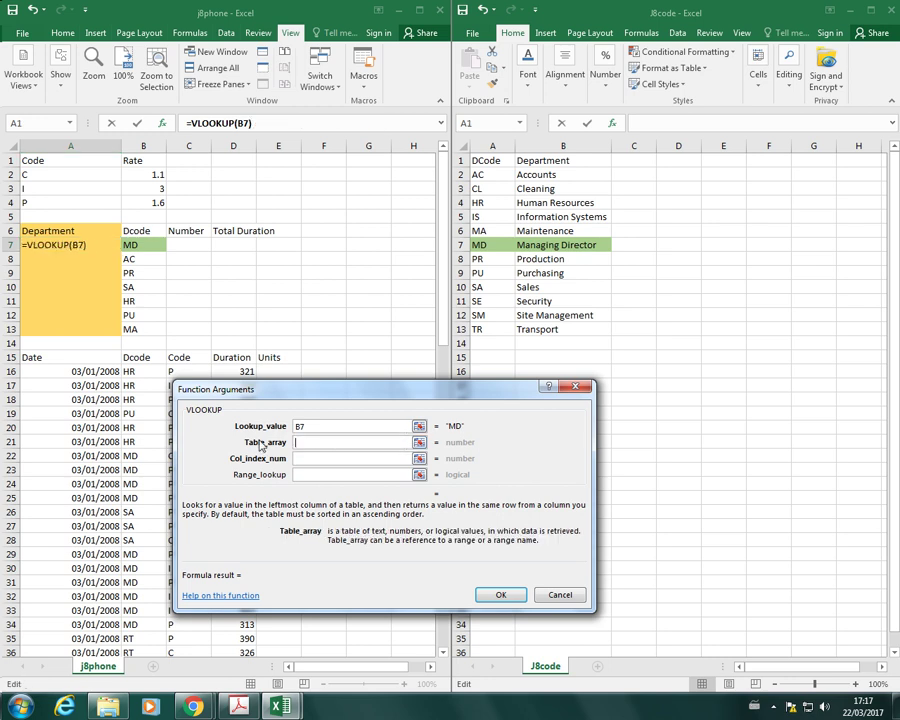
{"action": "left_click", "coordinate": [486, 175]}
{"action": "left_click_drag", "start_coordinate": [486, 175], "coordinate": [555, 328]}
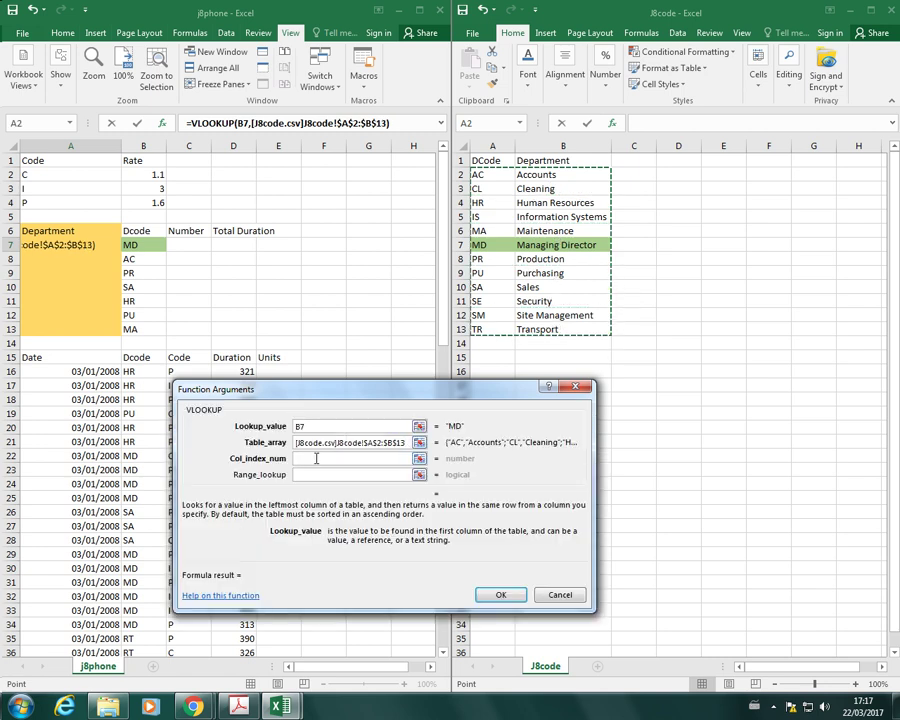
{"action": "left_click", "coordinate": [318, 457]}
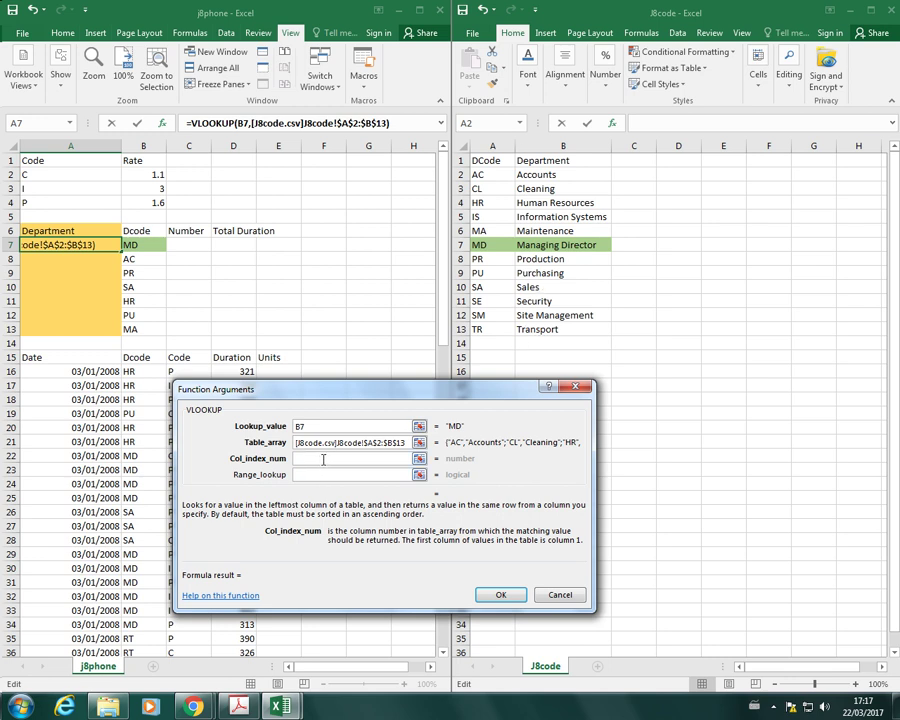
Enter 2 as Col_index_num and false as Range_lookup, previewing Managing Director
{"action": "type", "text": "2"}
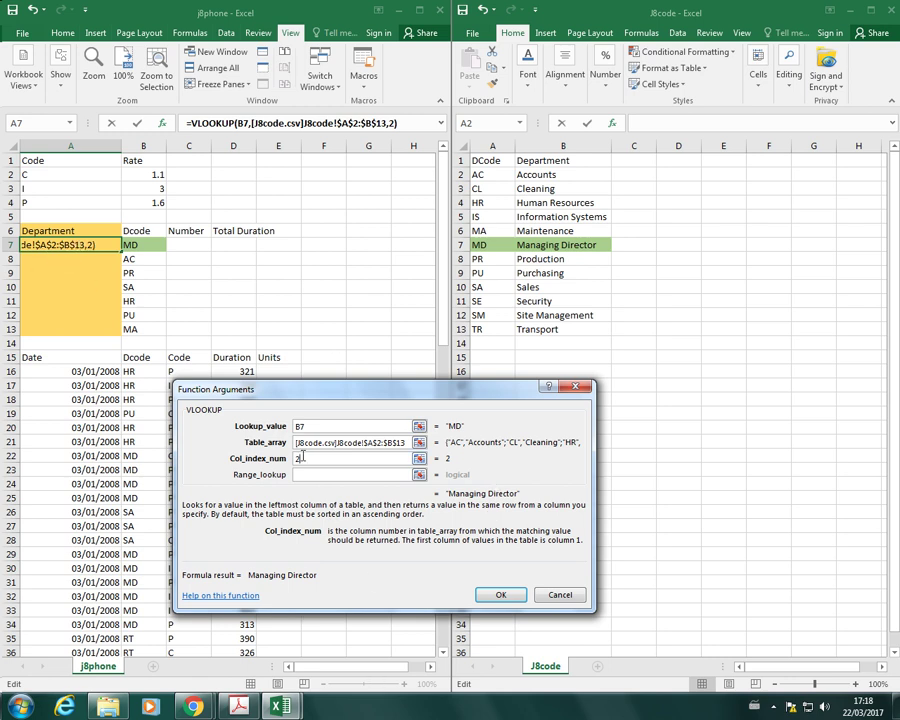
{"action": "left_click", "coordinate": [303, 476]}
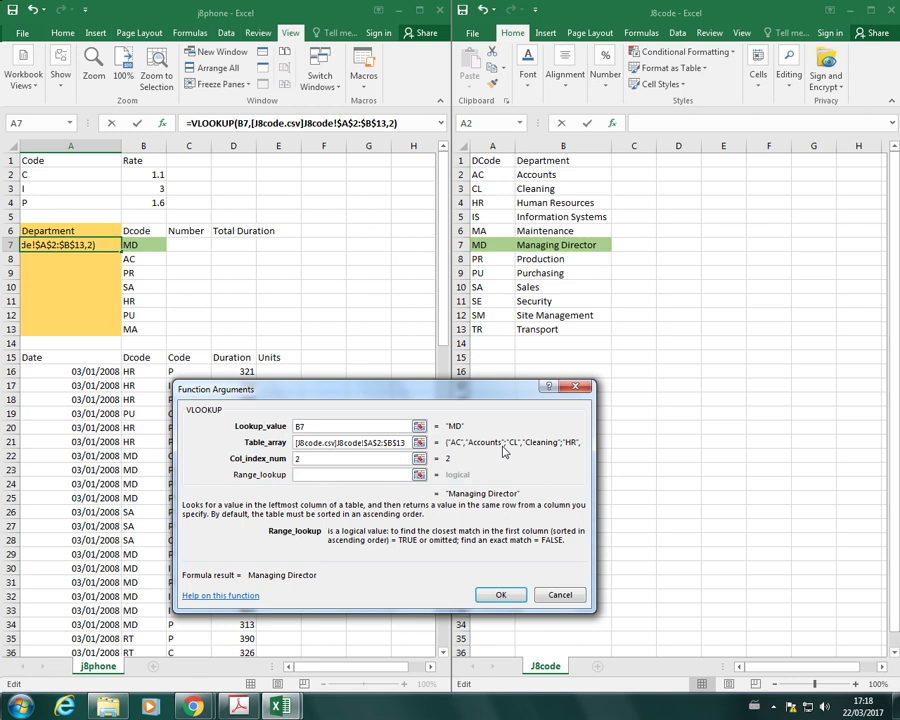
{"action": "key", "text": "Tab"}
{"action": "type", "text": "false"}
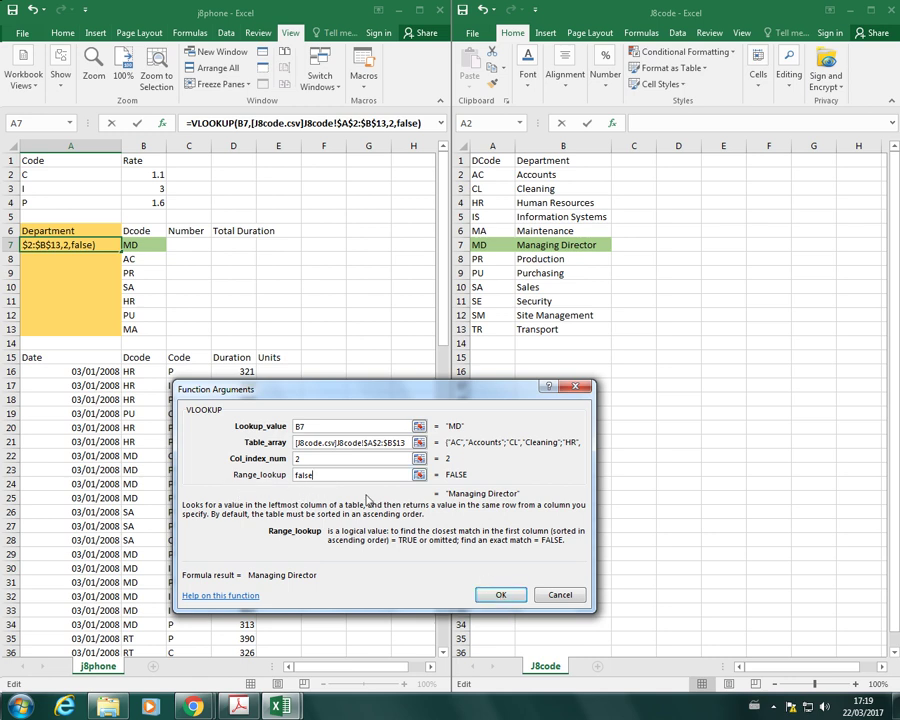
Confirm the =VLOOKUP(B7,J8code.csv!$A$2:$B$13,2,FALSE) formula in A7 and check it returns Managing Director
{"action": "left_click", "coordinate": [502, 596]}
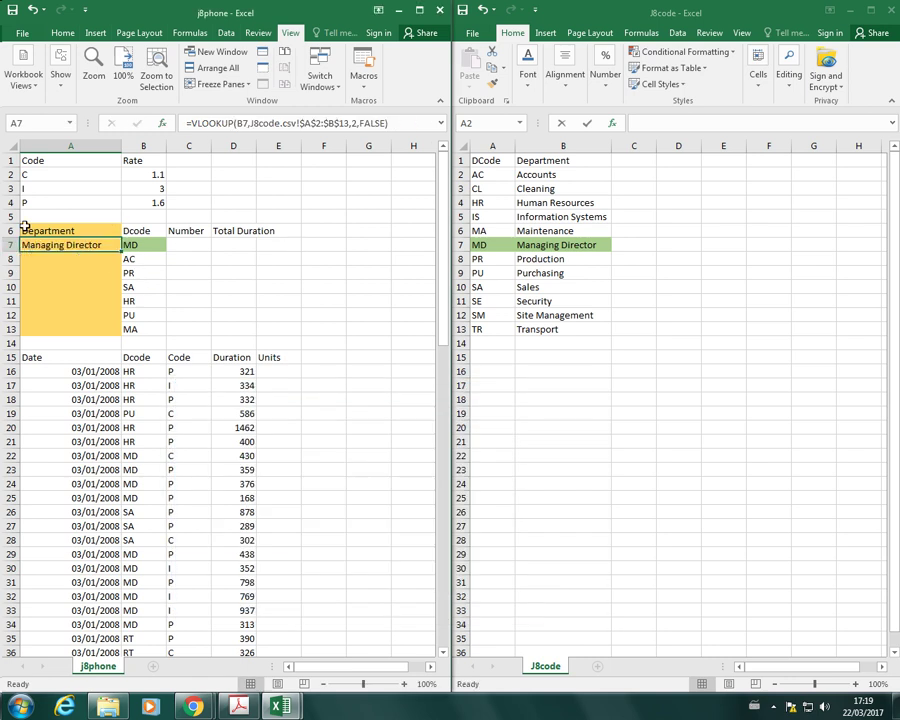
{"action": "left_click", "coordinate": [140, 245]}
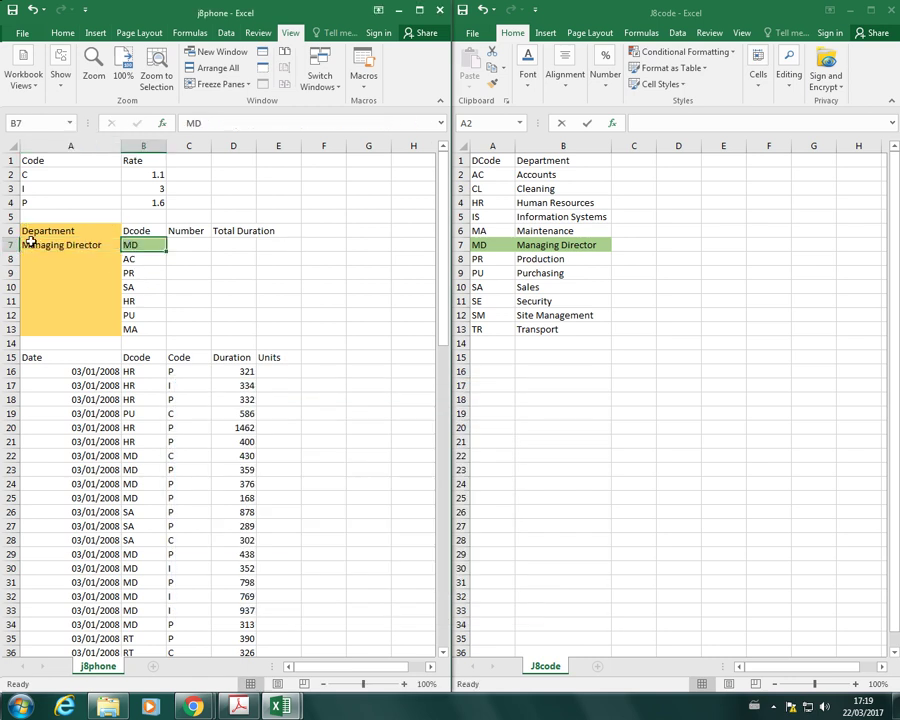
{"action": "left_click", "coordinate": [60, 244]}
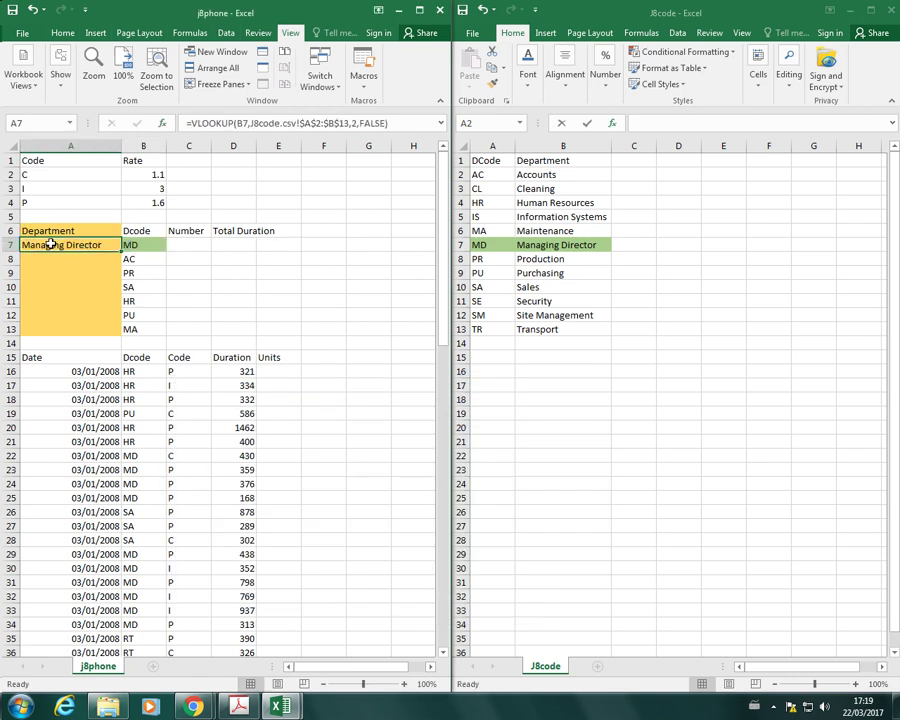
Fill the A7 VLOOKUP formula down through A13 of j8phone
{"action": "double_click", "coordinate": [120, 251]}
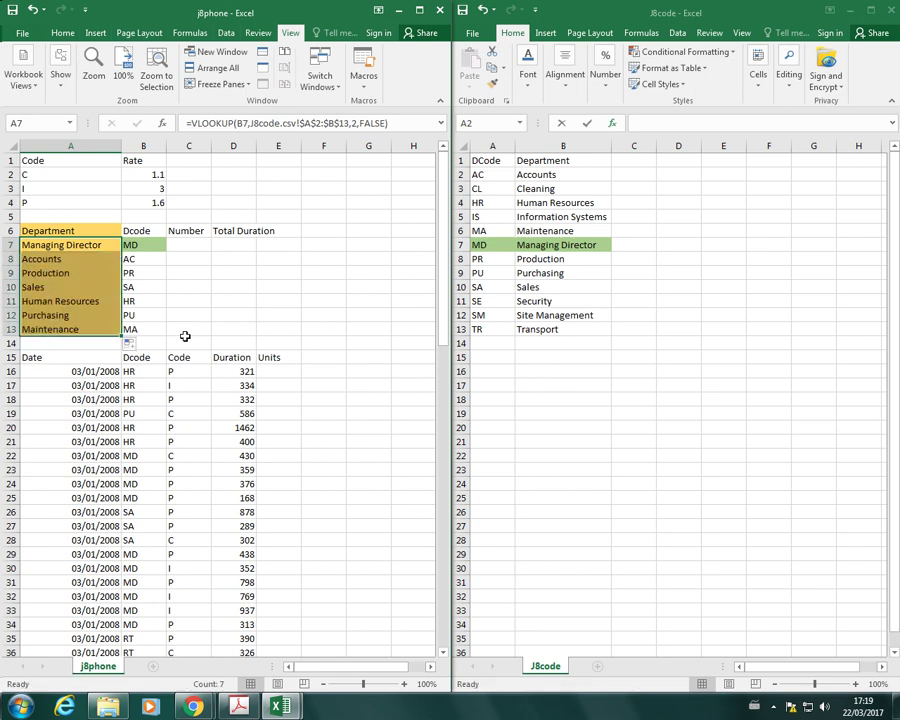
{"action": "left_click", "coordinate": [189, 287]}
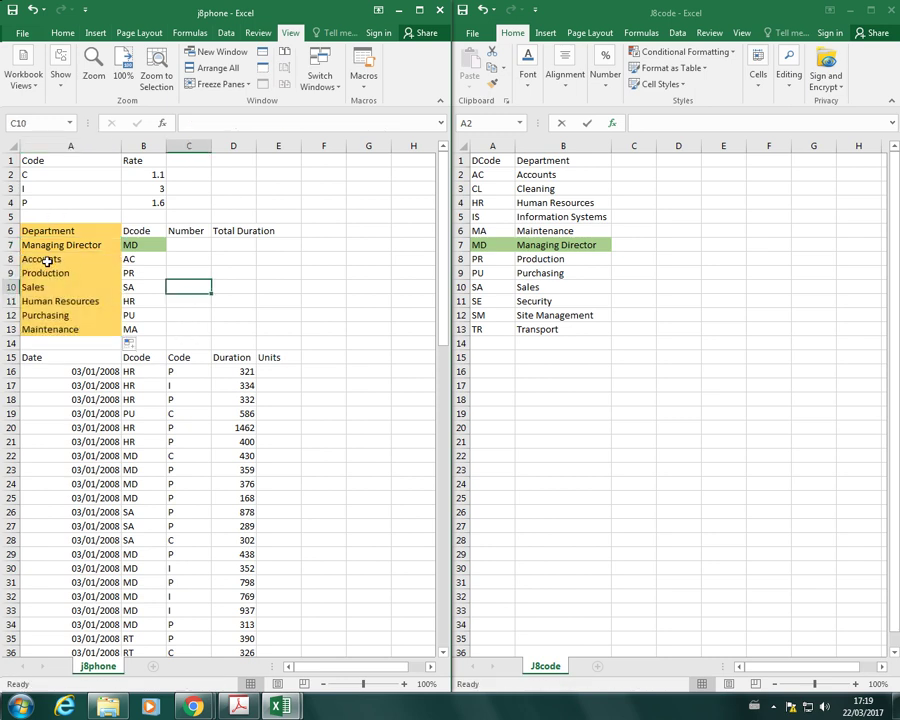
{"action": "left_click", "coordinate": [128, 259]}
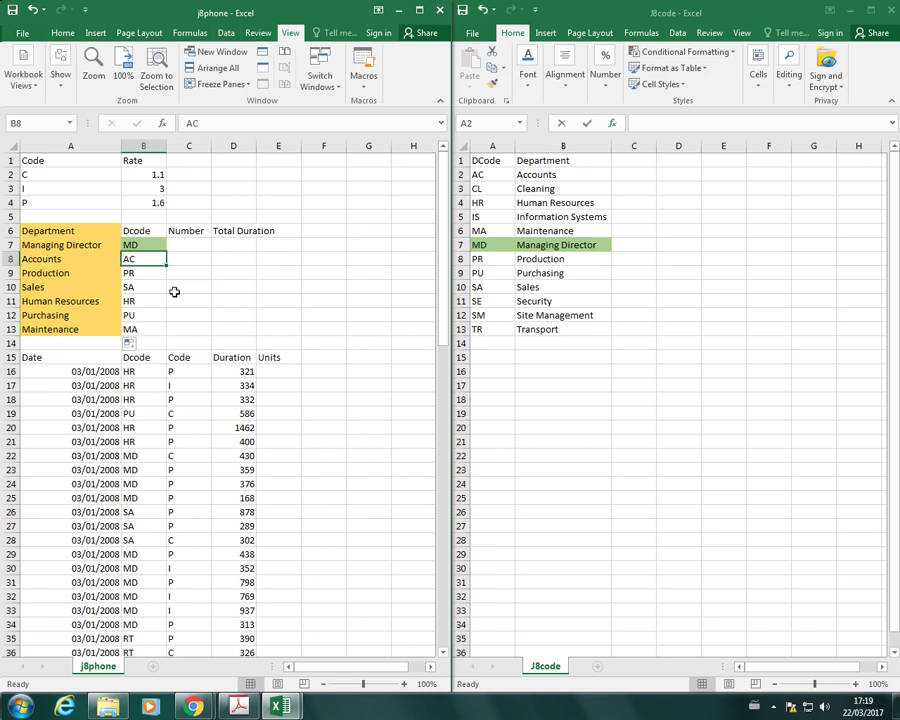
Check the A8:A13 formulas returning Accounts, Production, Sales, Human Resources, Purchasing and Maintenance
{"action": "left_click", "coordinate": [44, 259]}
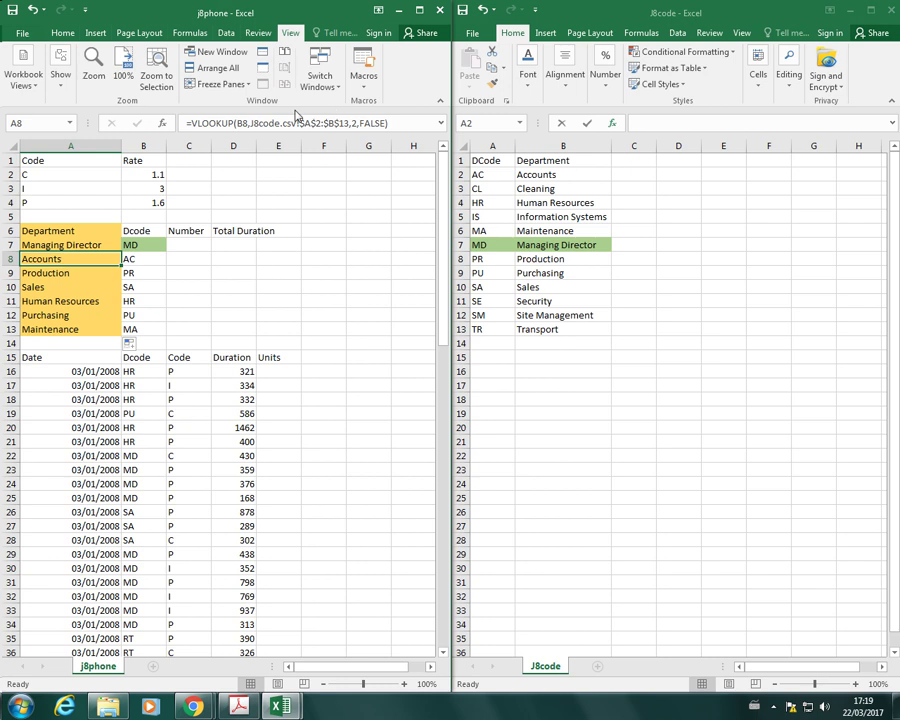
{"action": "left_click", "coordinate": [54, 273]}
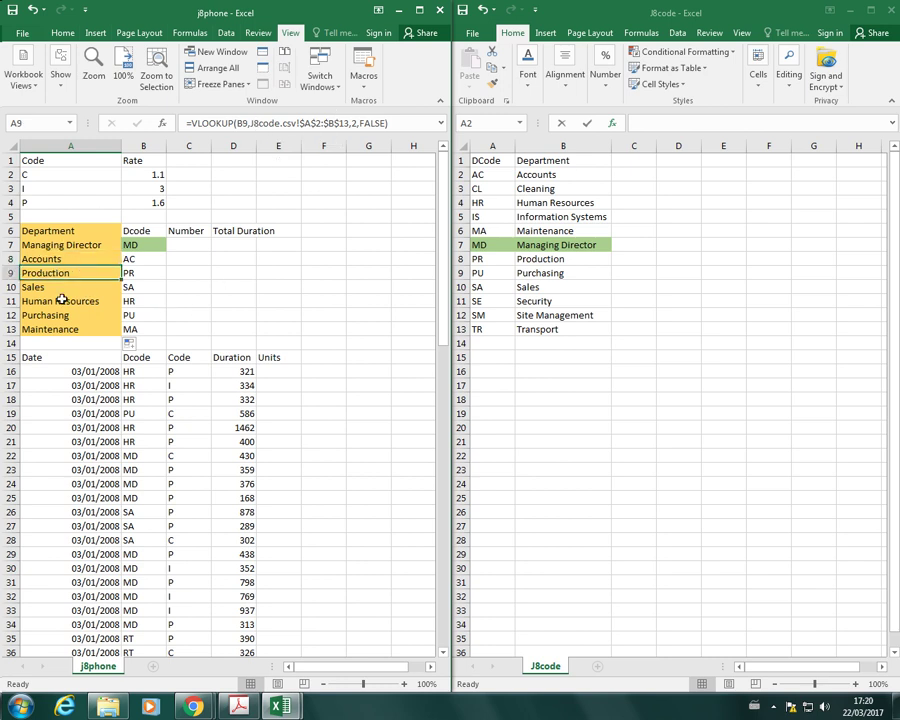
{"action": "left_click", "coordinate": [64, 288]}
{"action": "left_click", "coordinate": [58, 303]}
{"action": "left_click", "coordinate": [62, 314]}
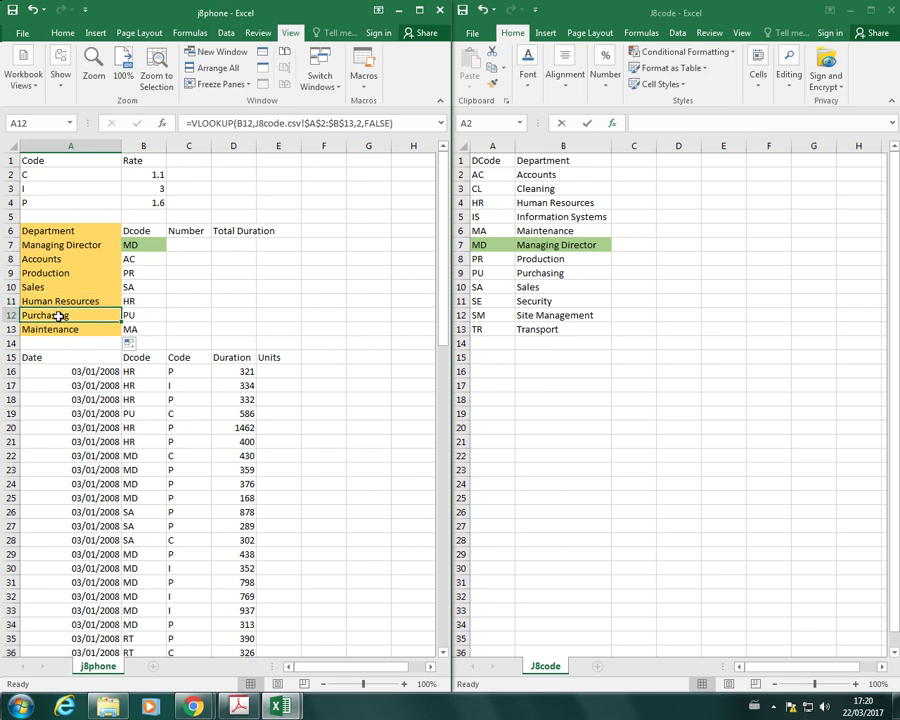
{"action": "left_click", "coordinate": [55, 328]}
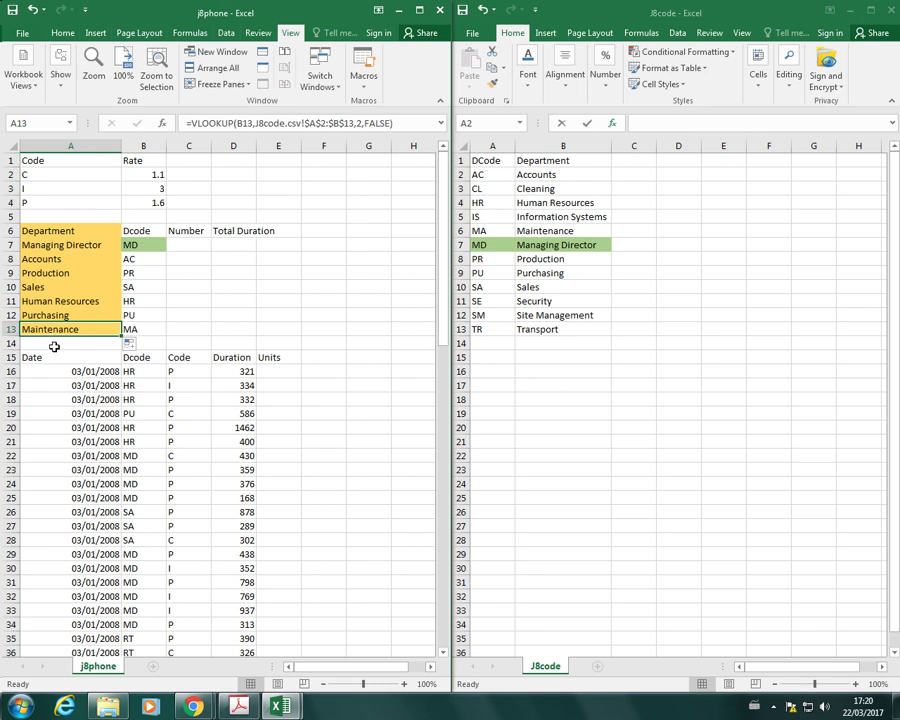
Minimize the J8code workbook and maximize the j8phone window
{"action": "left_click", "coordinate": [296, 328]}
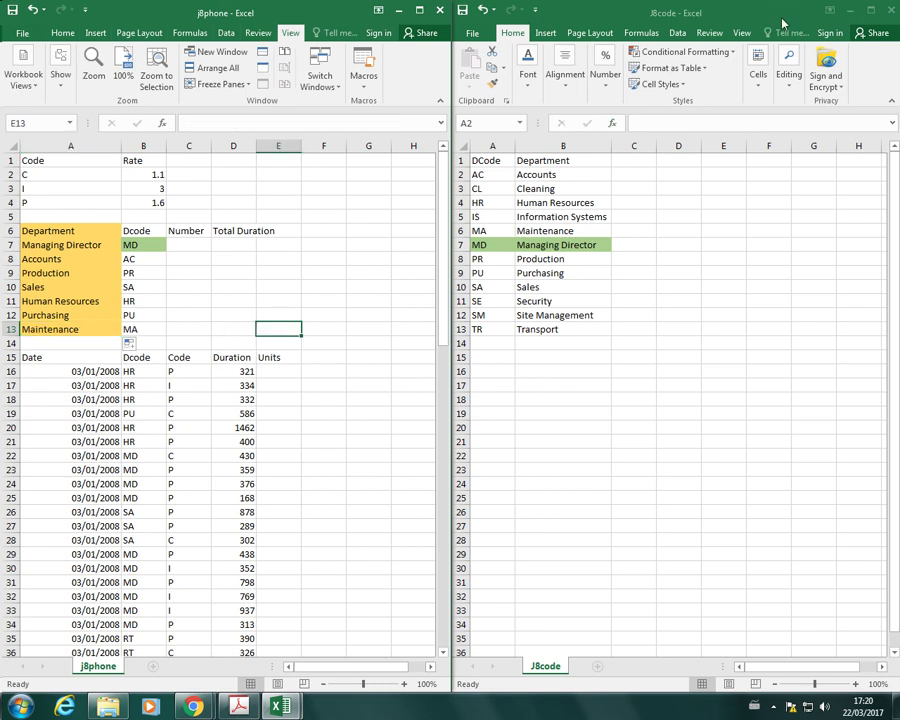
{"action": "left_click", "coordinate": [678, 371]}
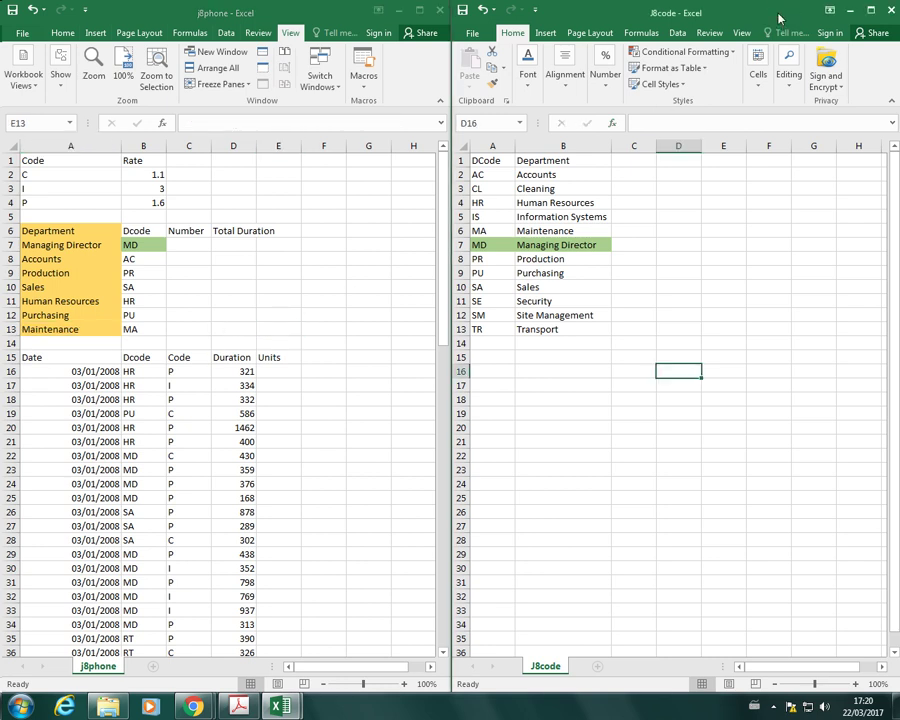
{"action": "left_click", "coordinate": [851, 12]}
{"action": "left_click", "coordinate": [421, 13]}
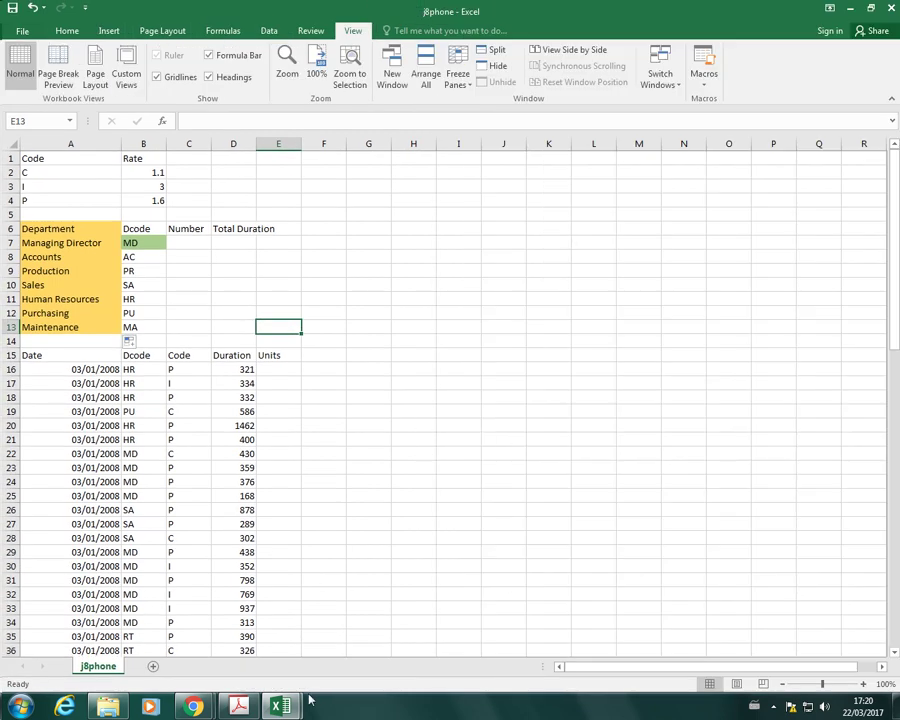
Bring the maximised j8phone workbook to the front with the Formulas ribbon showing
{"action": "mouse_move", "coordinate": [286, 710]}
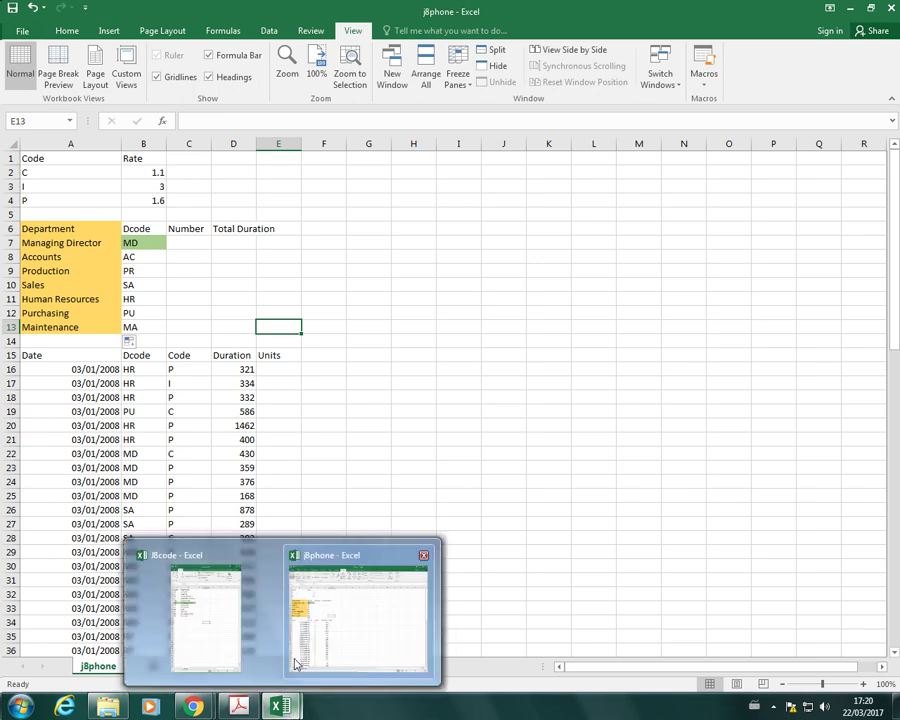
{"action": "mouse_move", "coordinate": [230, 650]}
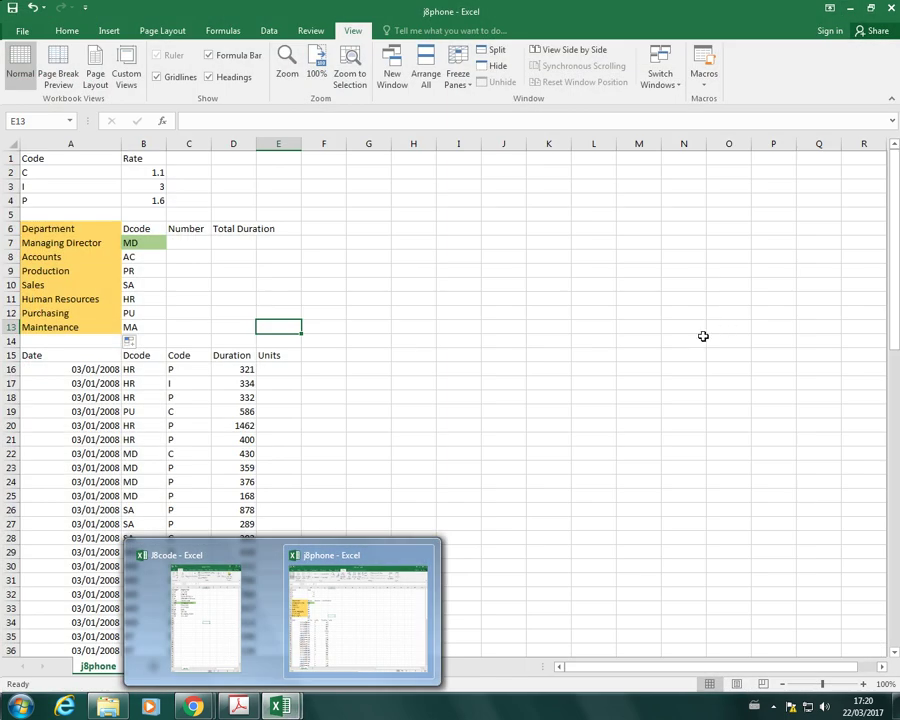
{"action": "left_click", "coordinate": [357, 620]}
{"action": "left_click", "coordinate": [55, 245]}
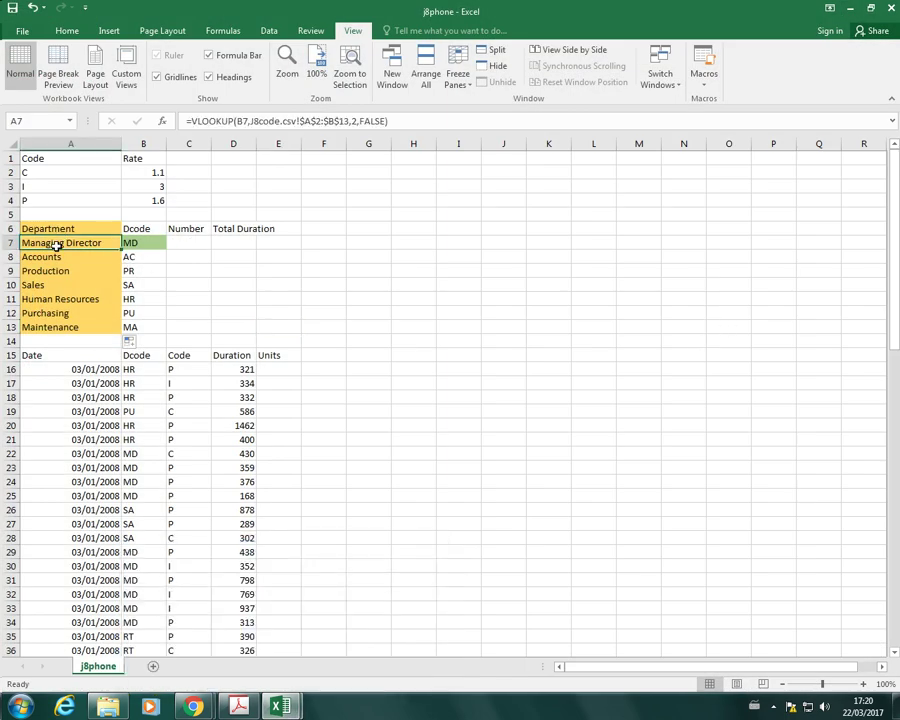
{"action": "left_click", "coordinate": [222, 31]}
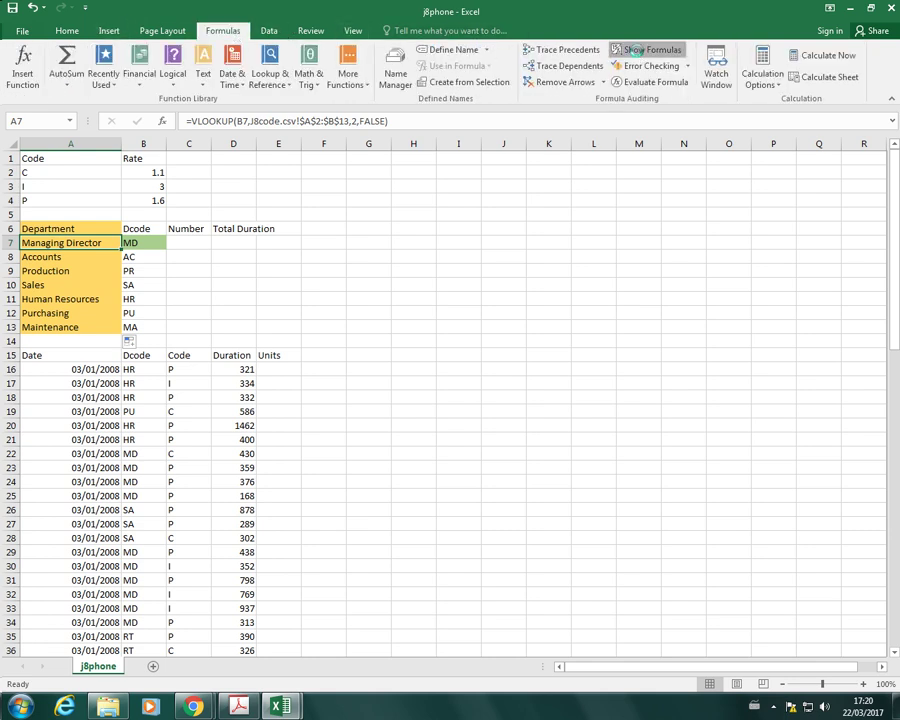
Turn on Show Formulas and resize column A to fit the A7:A13 VLOOKUP formulas
{"action": "left_click", "coordinate": [645, 49]}
{"action": "double_click", "coordinate": [222, 144]}
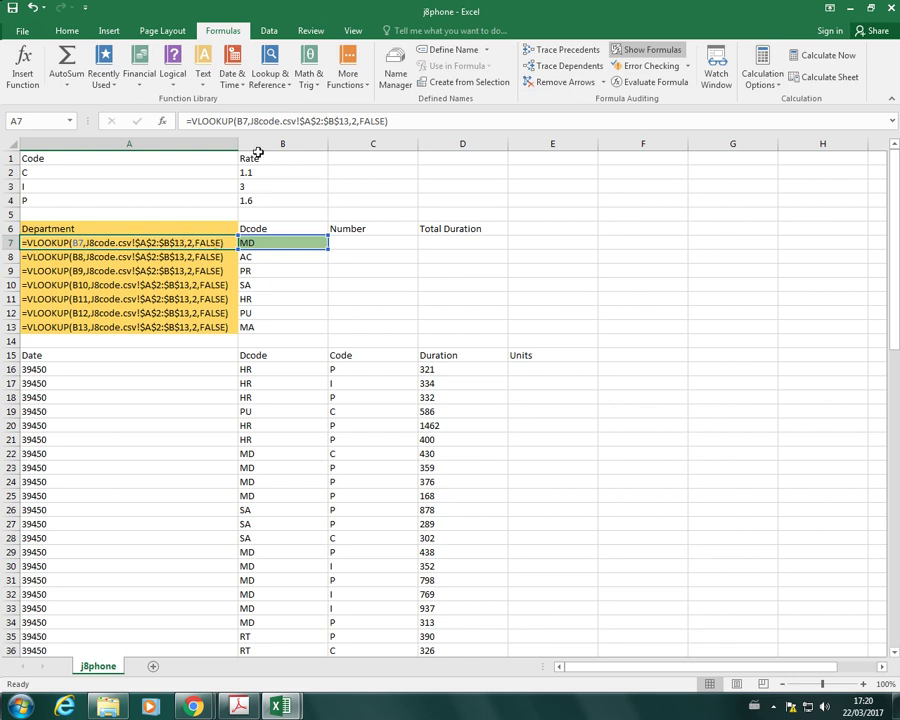
{"action": "left_click_drag", "start_coordinate": [237, 146], "coordinate": [451, 152]}
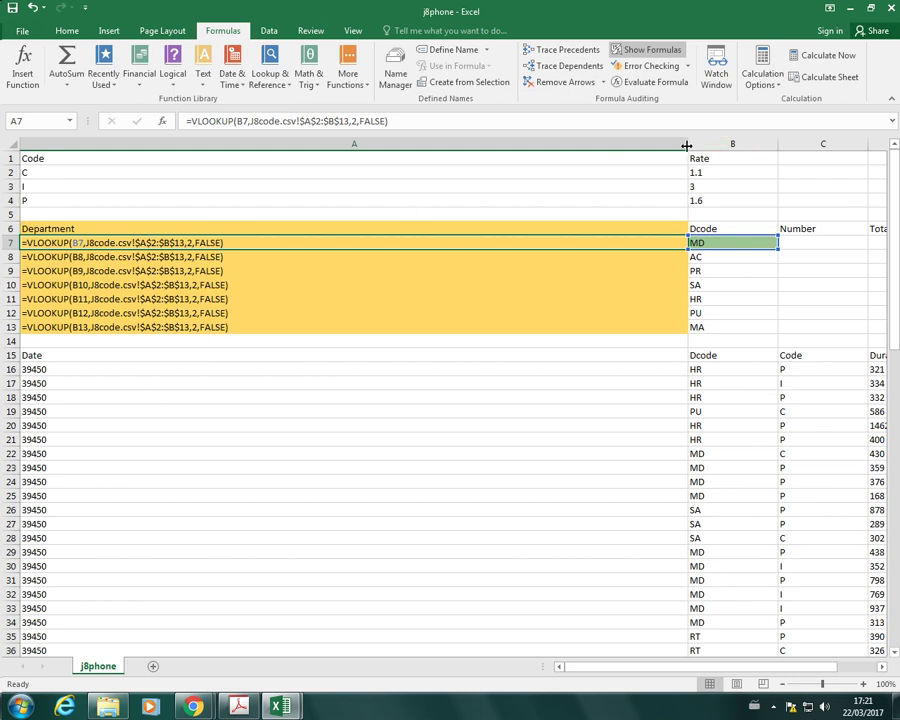
{"action": "left_click_drag", "start_coordinate": [687, 145], "coordinate": [231, 201]}
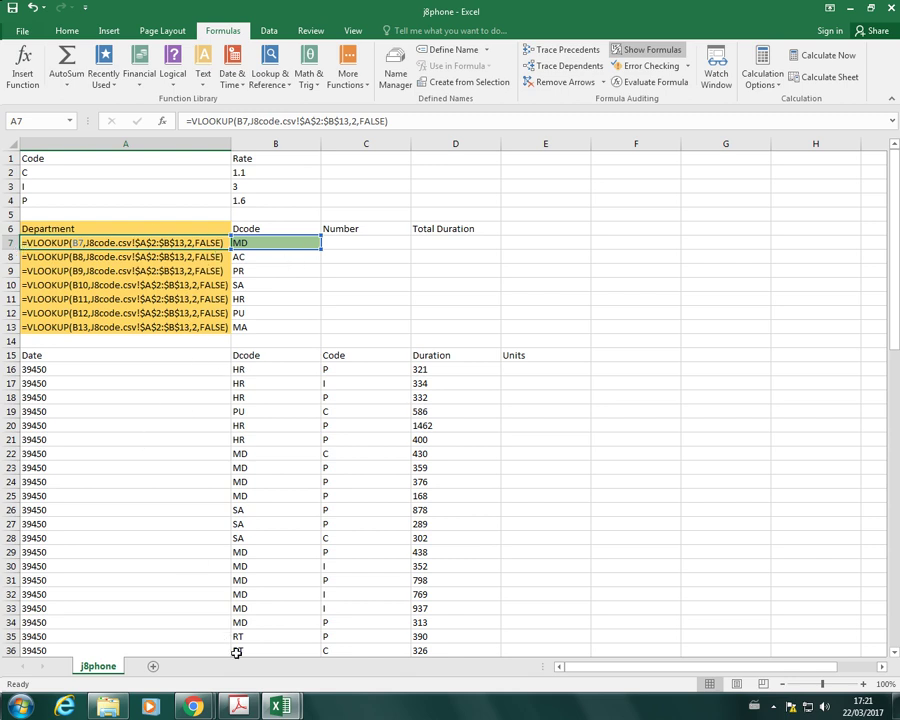
Close J8code.csv without saving, then auto-fit column A to the full-path lookup formulas
{"action": "mouse_move", "coordinate": [281, 706]}
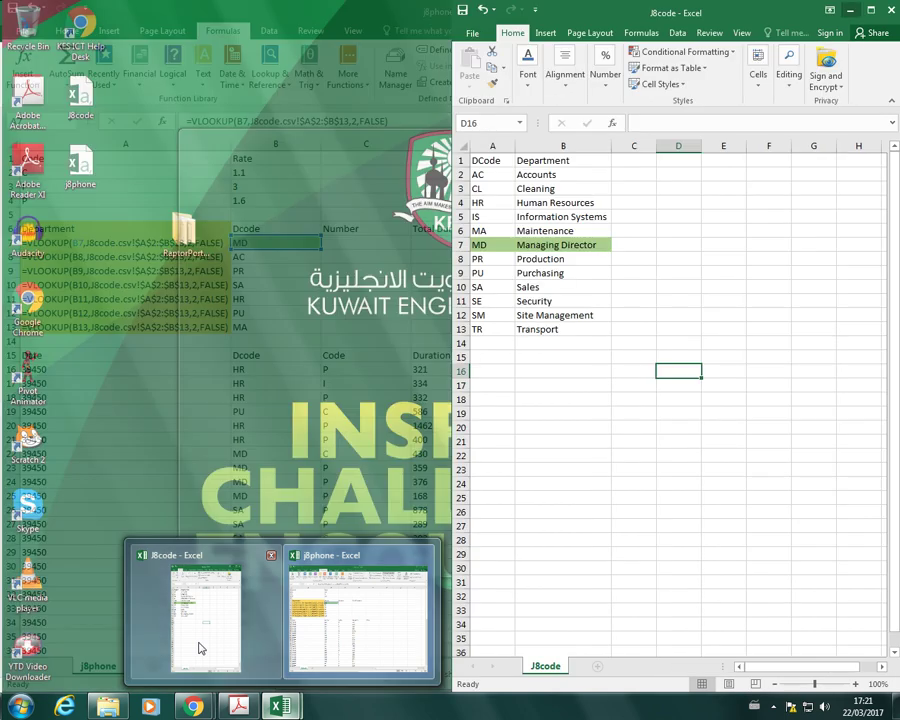
{"action": "left_click", "coordinate": [198, 648]}
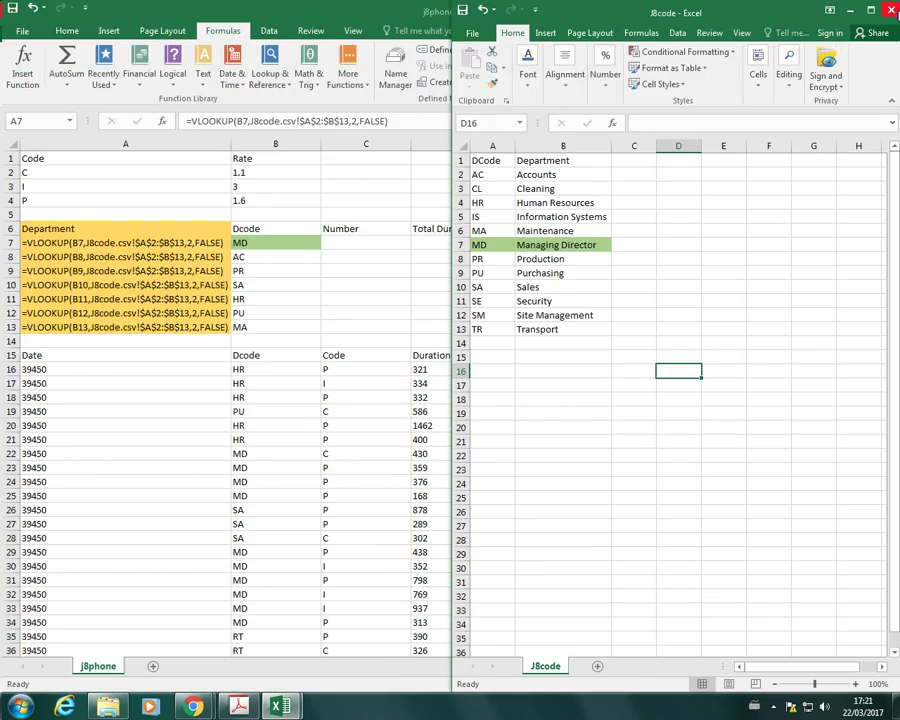
{"action": "left_click", "coordinate": [893, 12]}
{"action": "left_click", "coordinate": [449, 379]}
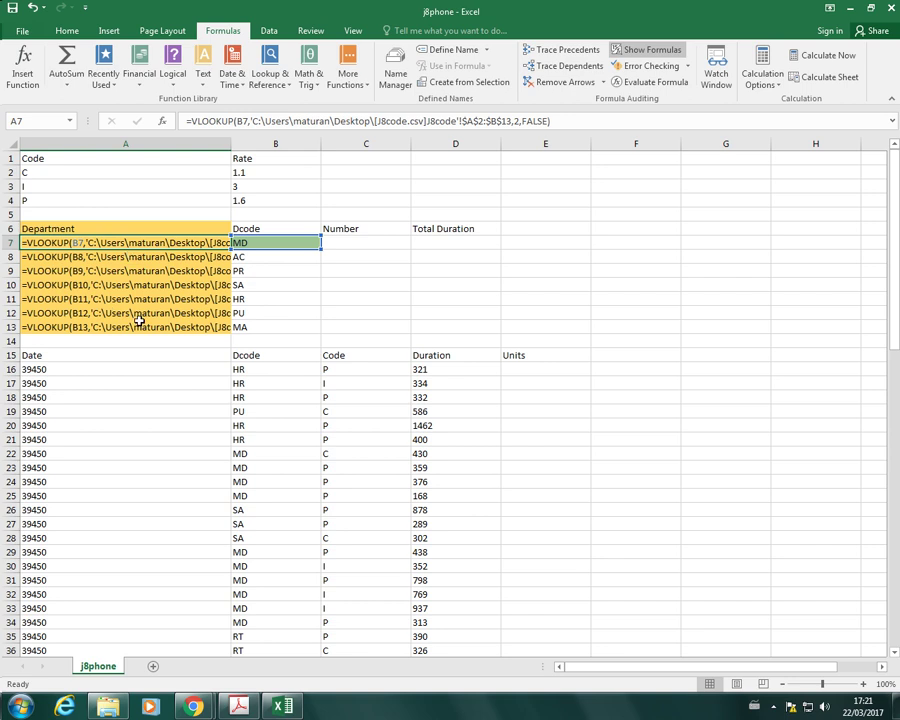
{"action": "double_click", "coordinate": [227, 145]}
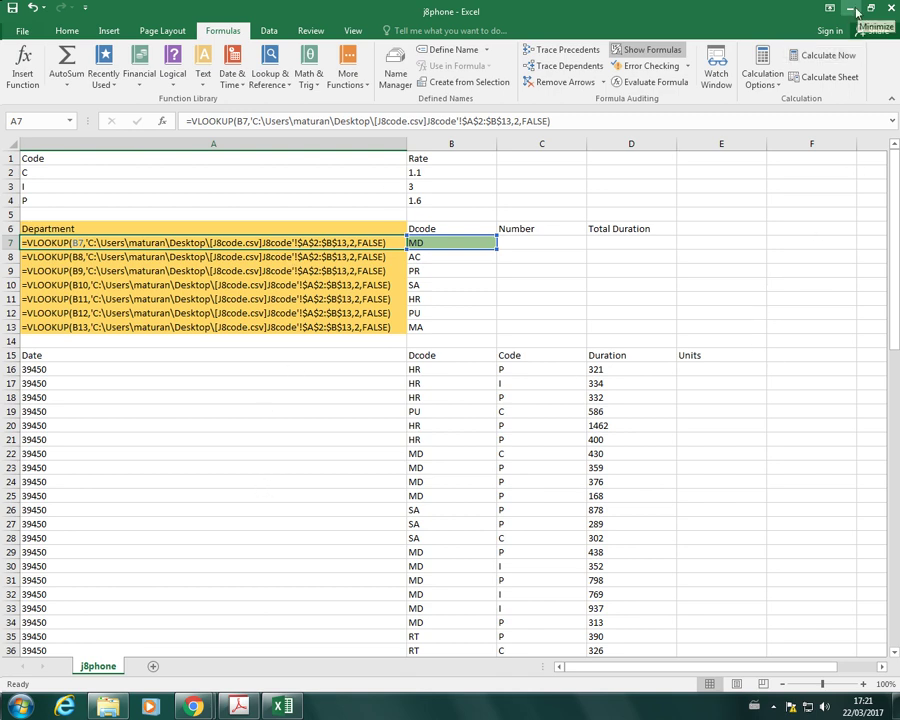
Start Save As to the Desktop for j8phone, changing the type from CSV to Excel Workbook
{"action": "left_click", "coordinate": [273, 437]}
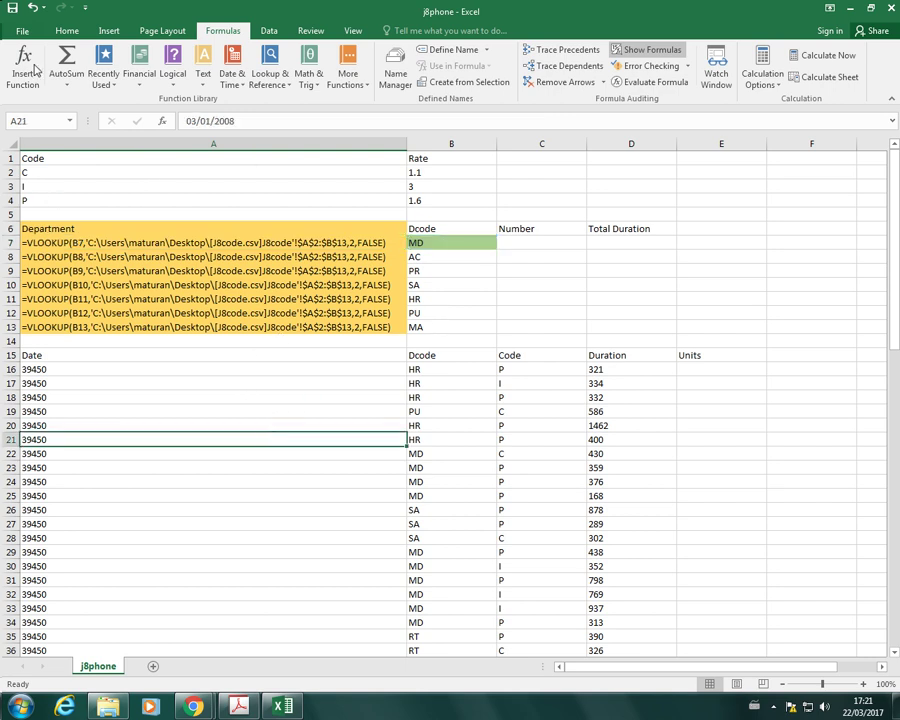
{"action": "left_click", "coordinate": [20, 32]}
{"action": "left_click", "coordinate": [34, 173]}
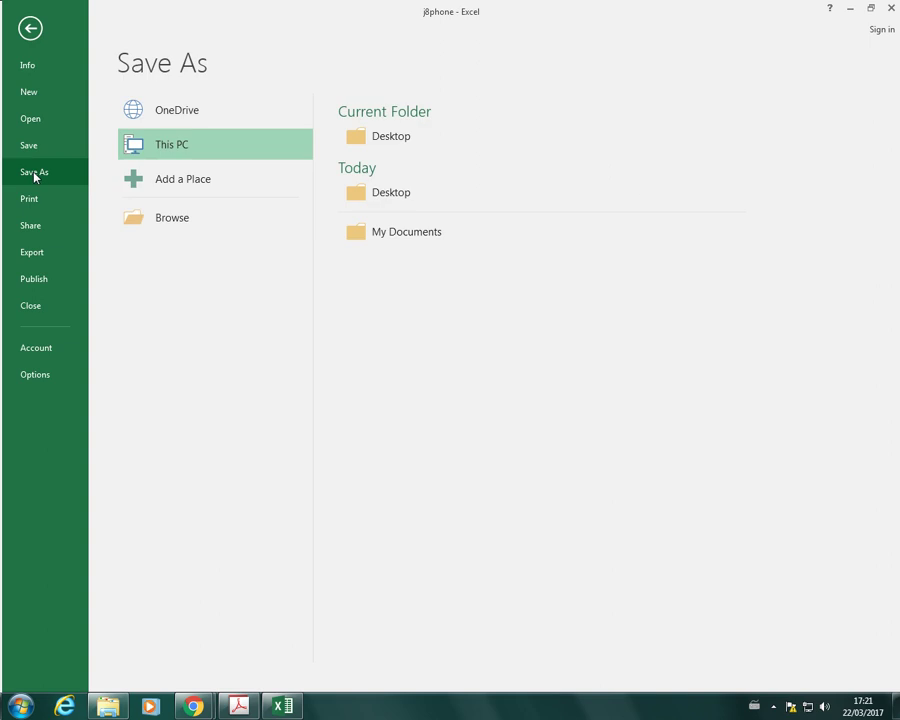
{"action": "left_click", "coordinate": [172, 148]}
{"action": "left_click", "coordinate": [57, 77]}
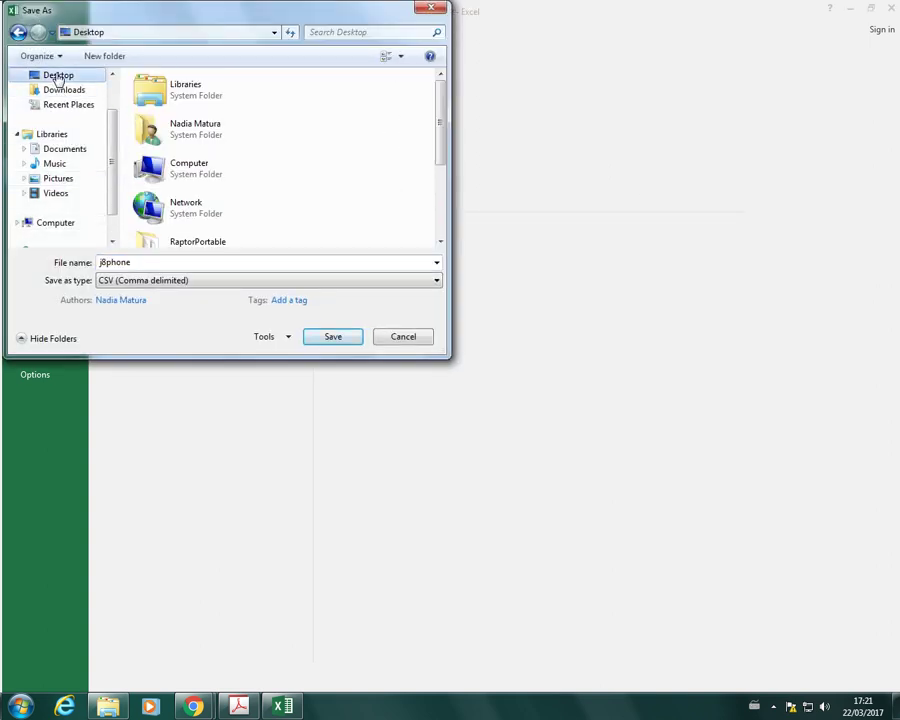
{"action": "left_click", "coordinate": [199, 281]}
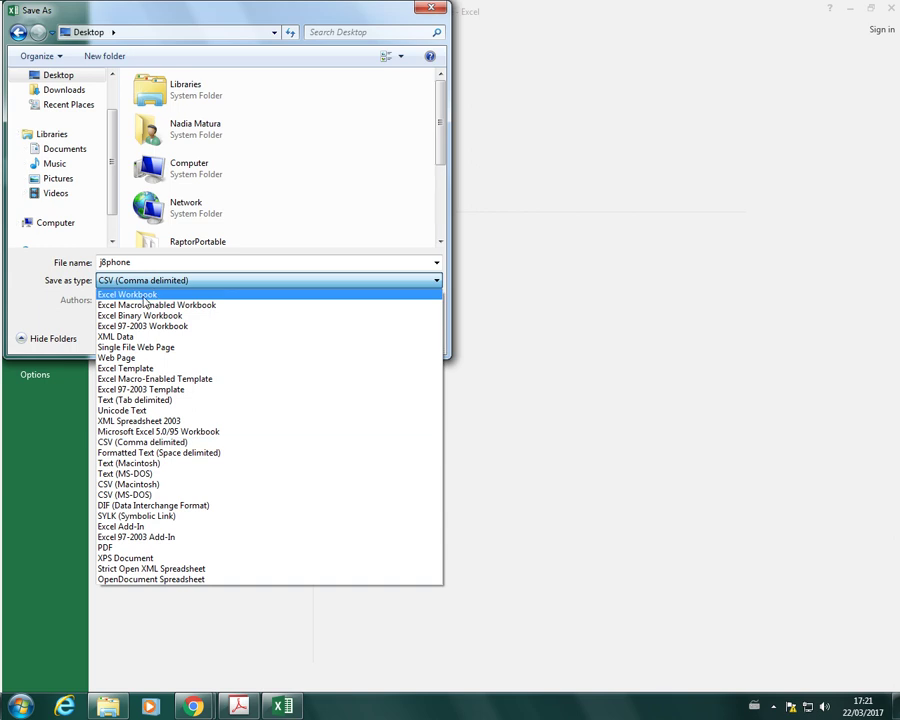
{"action": "left_click", "coordinate": [147, 295]}
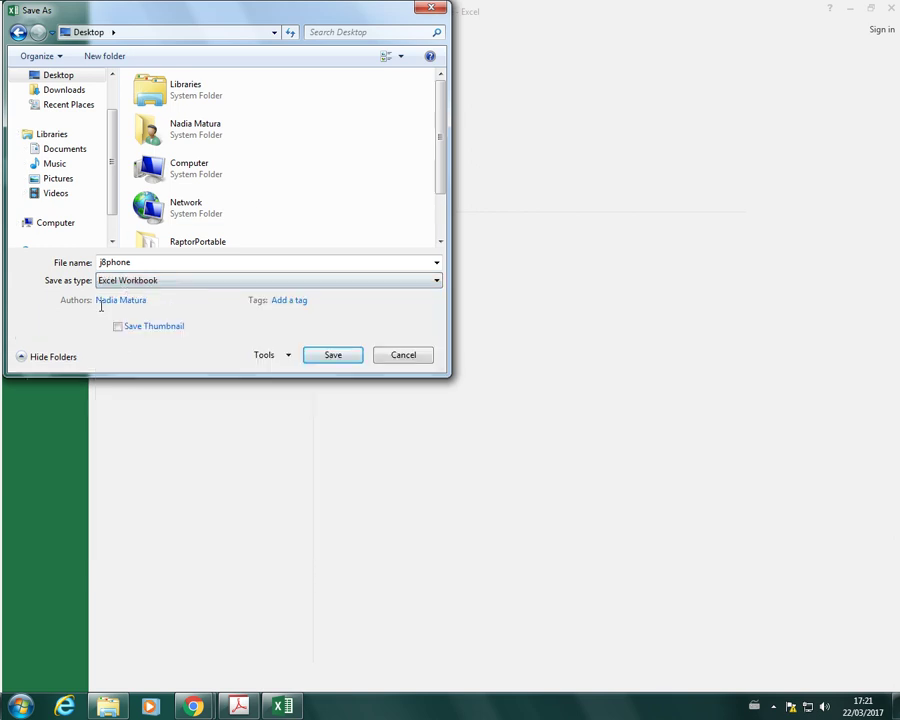
Save j8phone to the Desktop as an Excel Workbook
{"action": "left_click", "coordinate": [332, 355]}
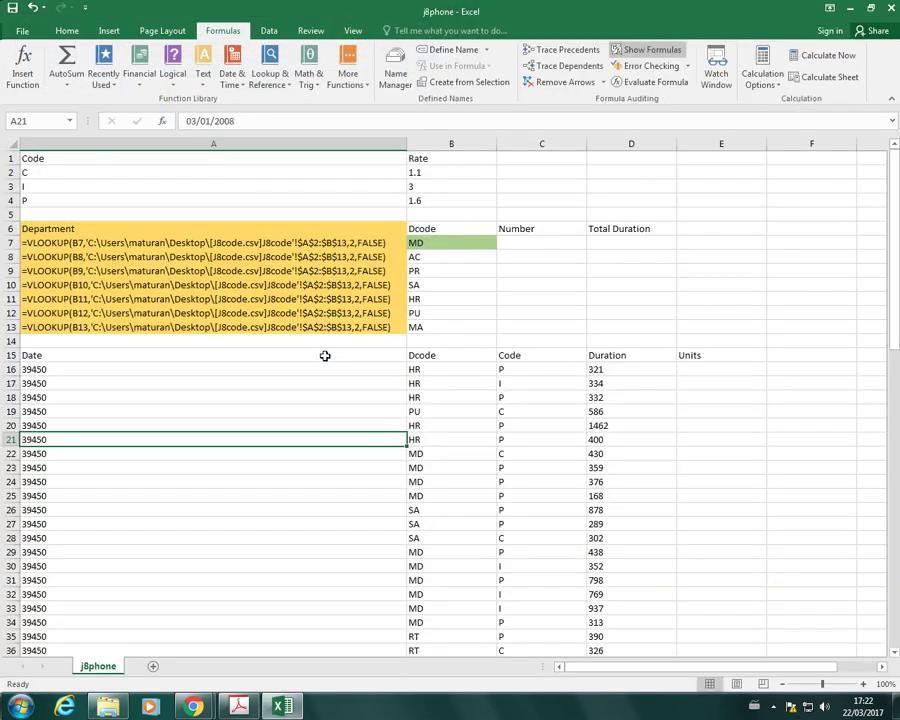